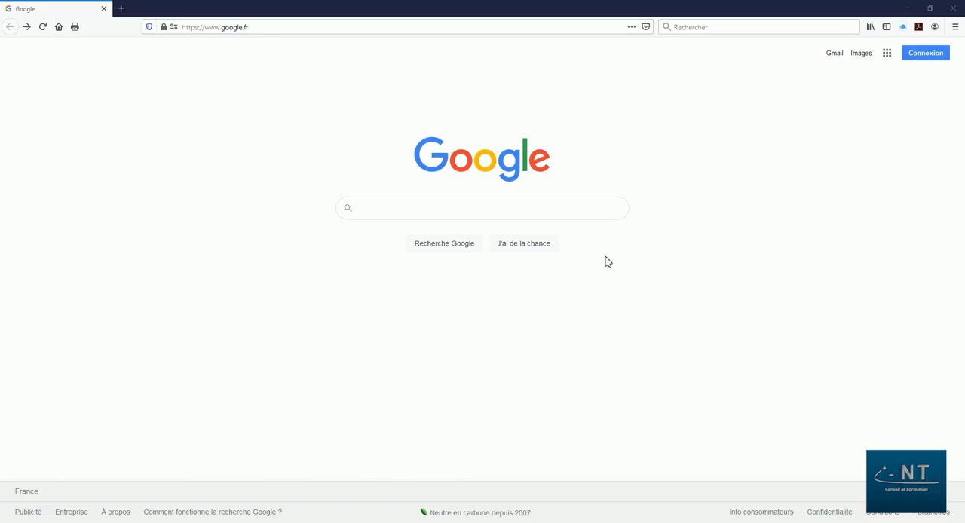
{"action": "left_click", "coordinate": [927, 57]}
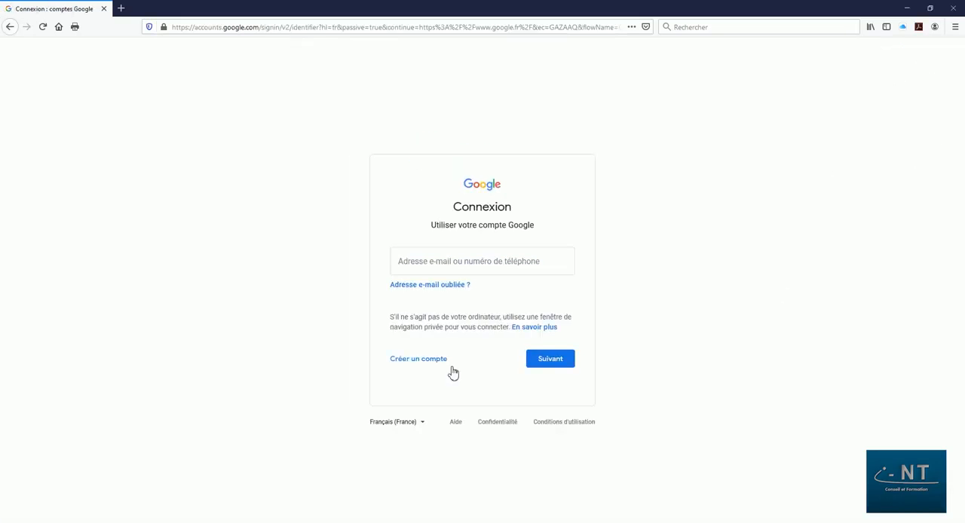
{"action": "left_click", "coordinate": [415, 365]}
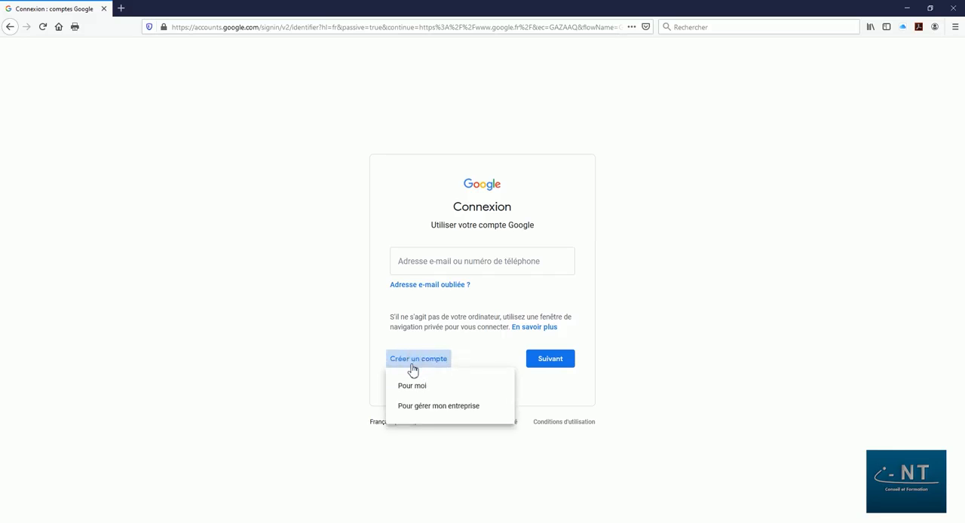
{"action": "left_click", "coordinate": [432, 408]}
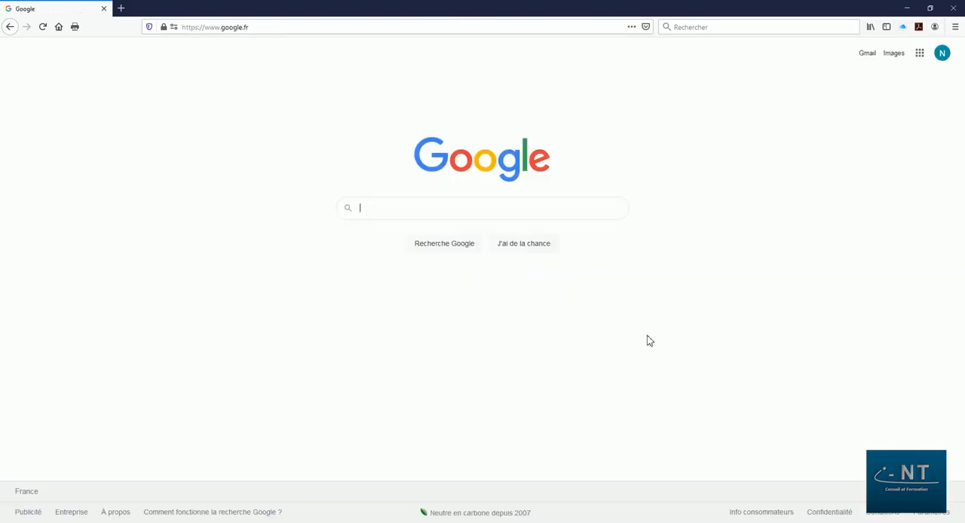
Search Google for "google forms" and open the personal version of Google Forms from its presentation page.
{"action": "type", "text": "google "}
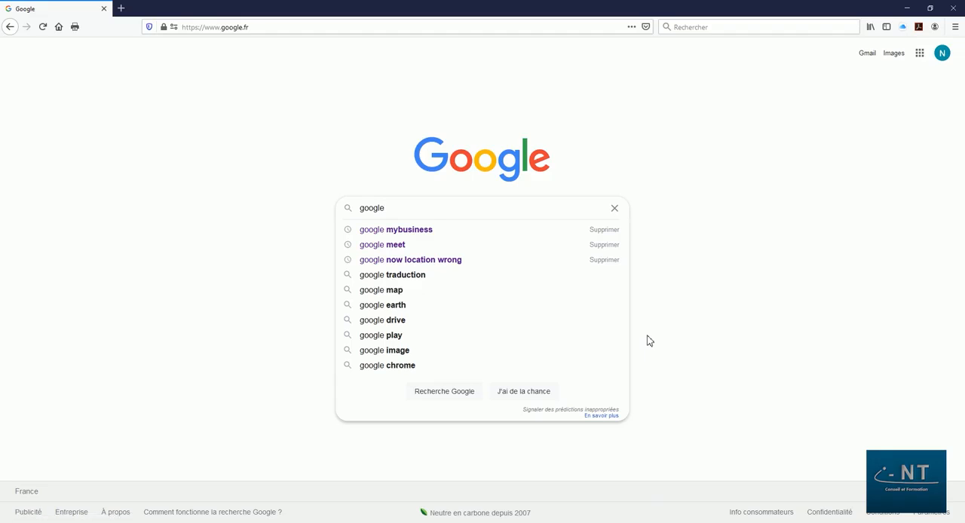
{"action": "type", "text": "forms"}
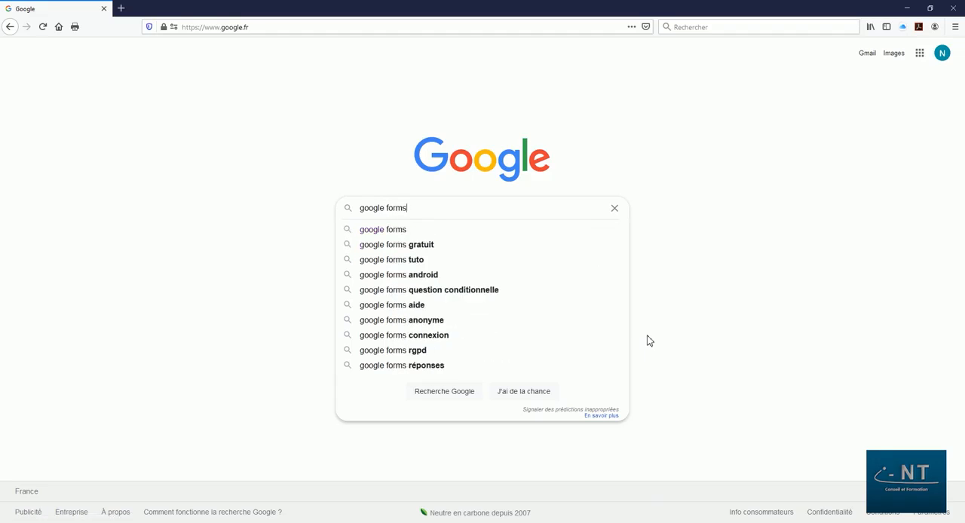
{"action": "left_click", "coordinate": [428, 231]}
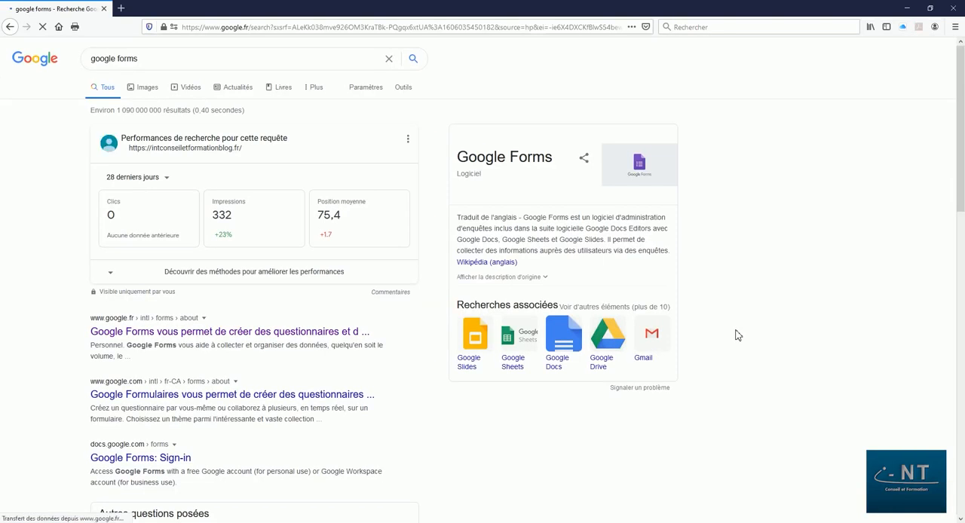
{"action": "left_click", "coordinate": [199, 338]}
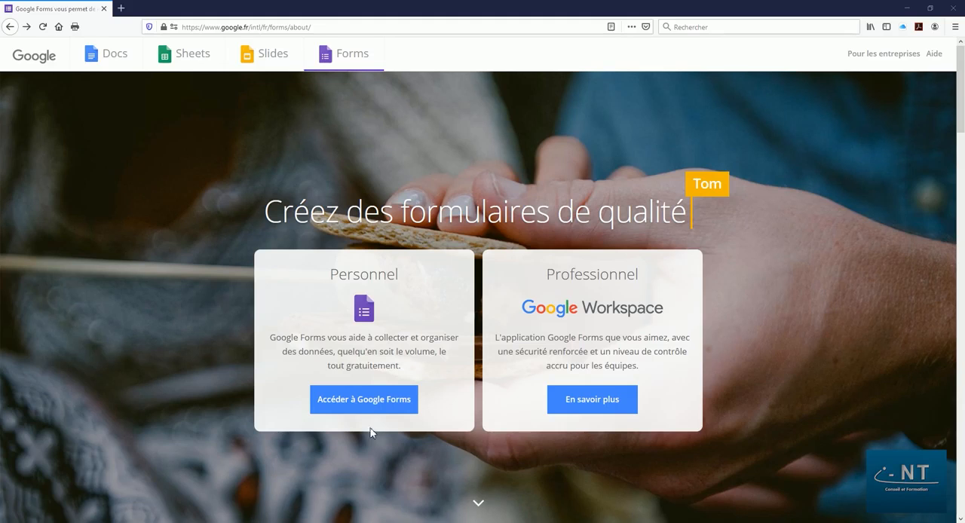
{"action": "left_click", "coordinate": [360, 404]}
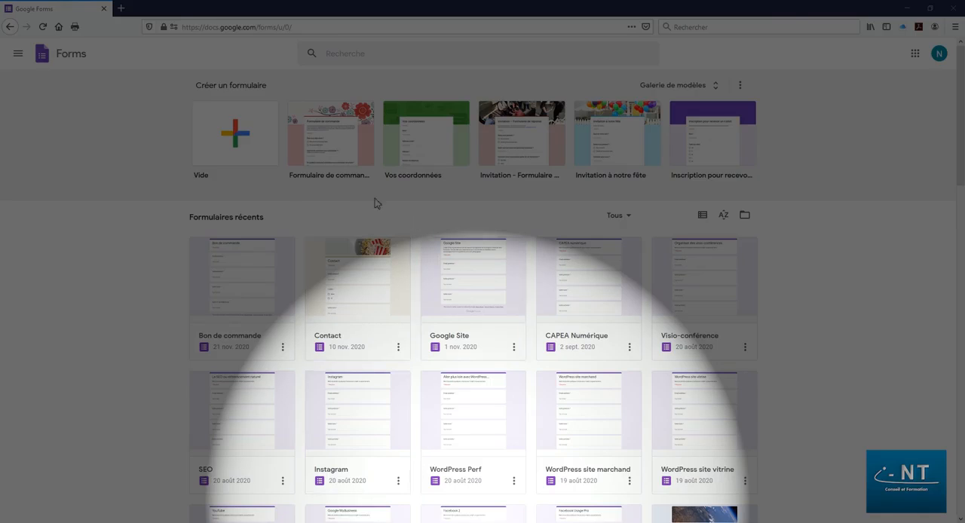
Create a blank form and name it "Composez votre menu", using the same text as the form's title.
{"action": "left_click", "coordinate": [230, 128]}
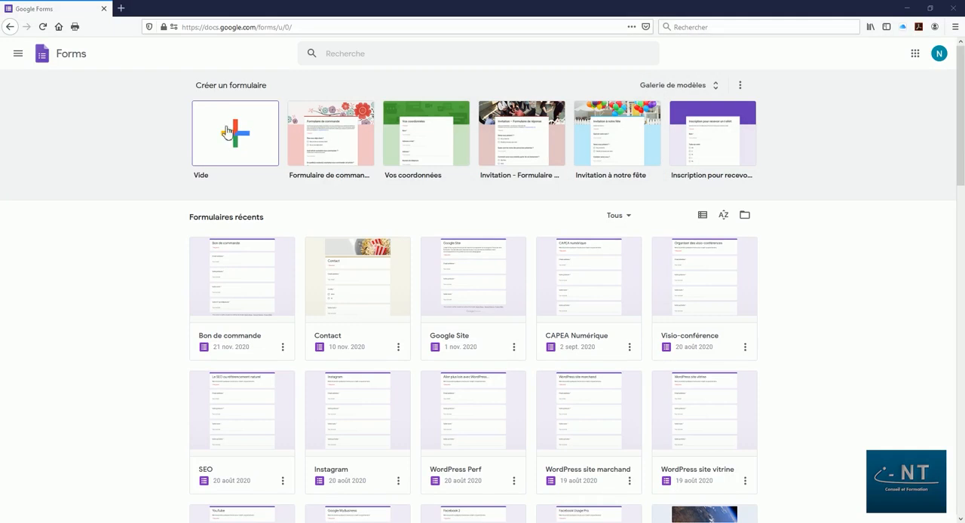
{"action": "left_click", "coordinate": [230, 129]}
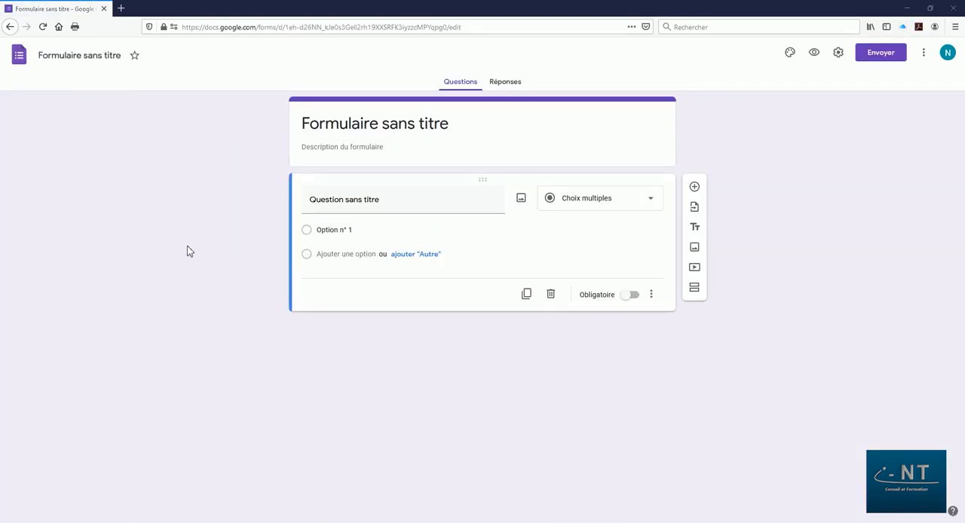
{"action": "left_click", "coordinate": [68, 55]}
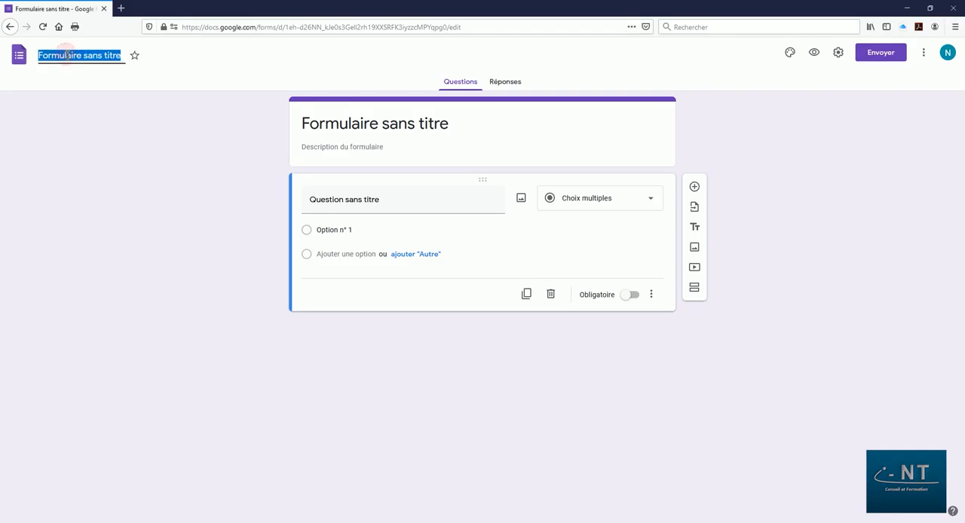
{"action": "type", "text": "Com"}
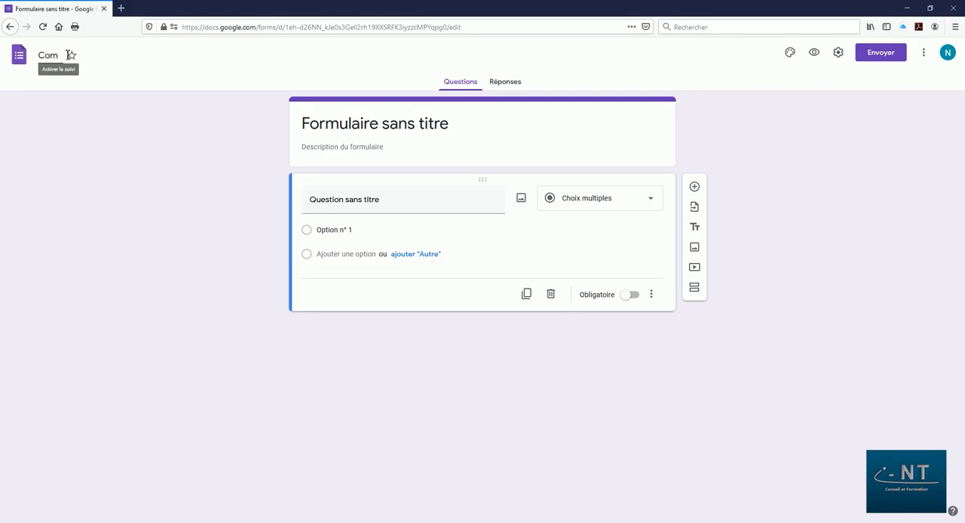
{"action": "type", "text": "posez votre me"}
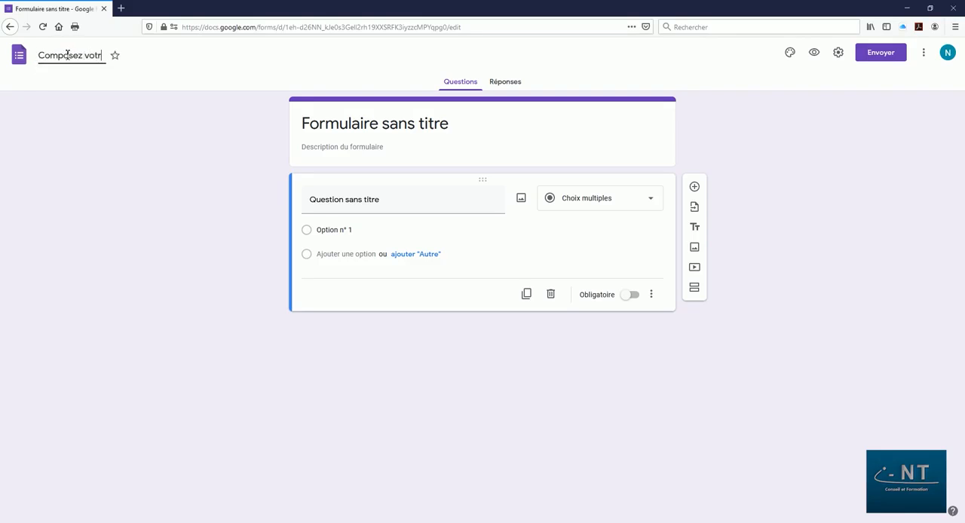
{"action": "type", "text": "nu"}
{"action": "left_click", "coordinate": [398, 153]}
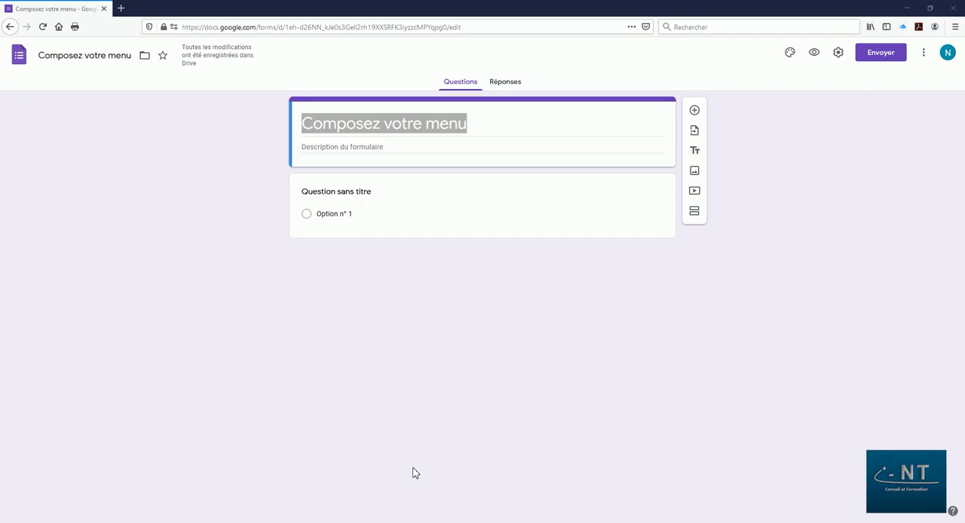
Delete the default untitled multiple-choice question from the form.
{"action": "left_click", "coordinate": [506, 209]}
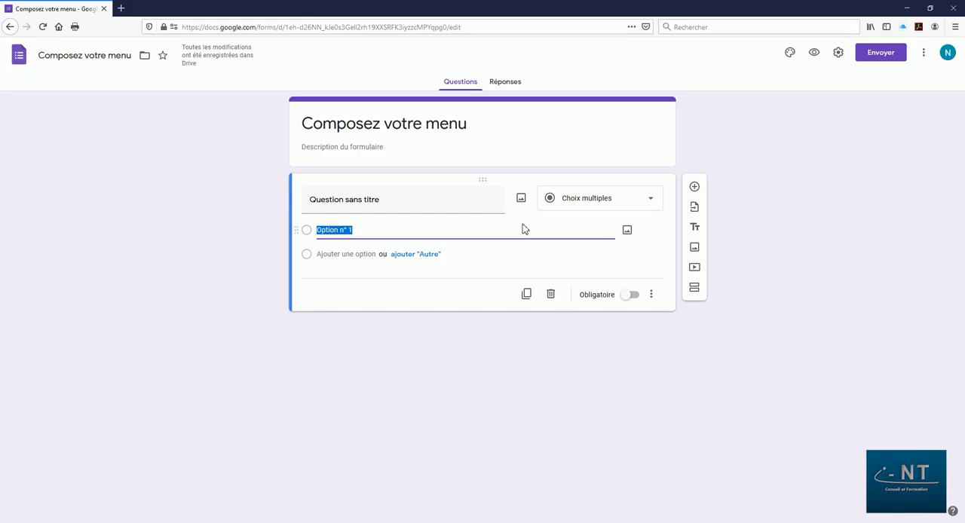
{"action": "left_click", "coordinate": [550, 294]}
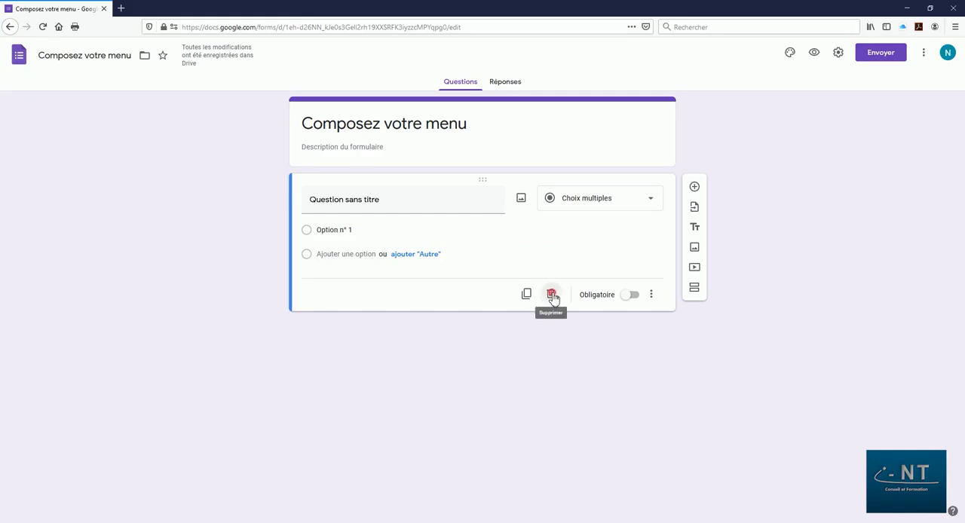
Write the form description starting "Merci d'utiliser ce formulaire pour composer votre menu en sélectionnant les quantités désirées" and adding a data-use notice.
{"action": "left_click", "coordinate": [340, 148]}
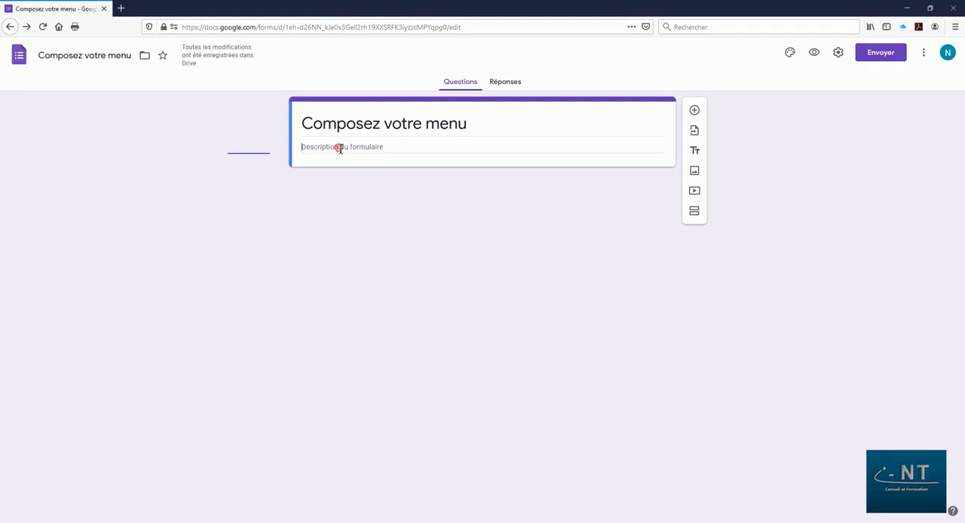
{"action": "type", "text": "Merci"}
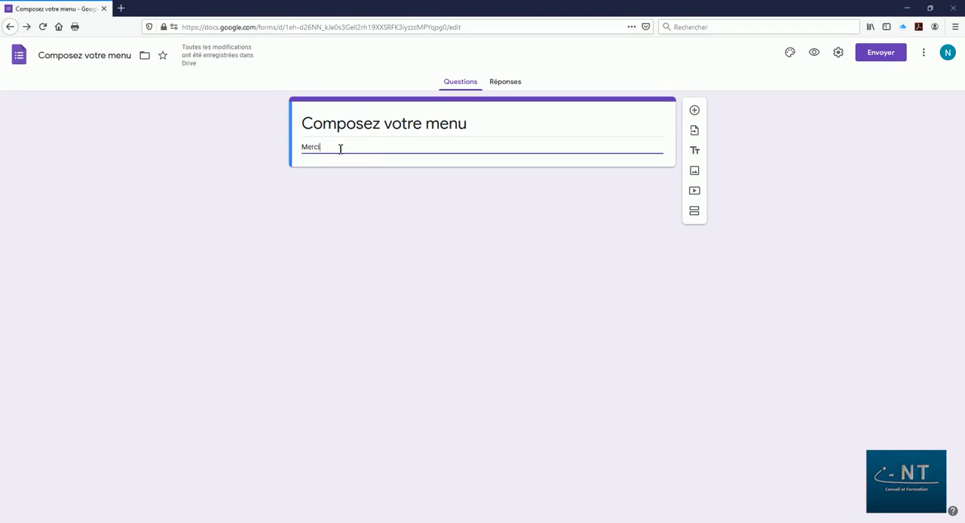
{"action": "type", "text": " d'utiliser ce formulaire pour composer votre menu en sélectio"}
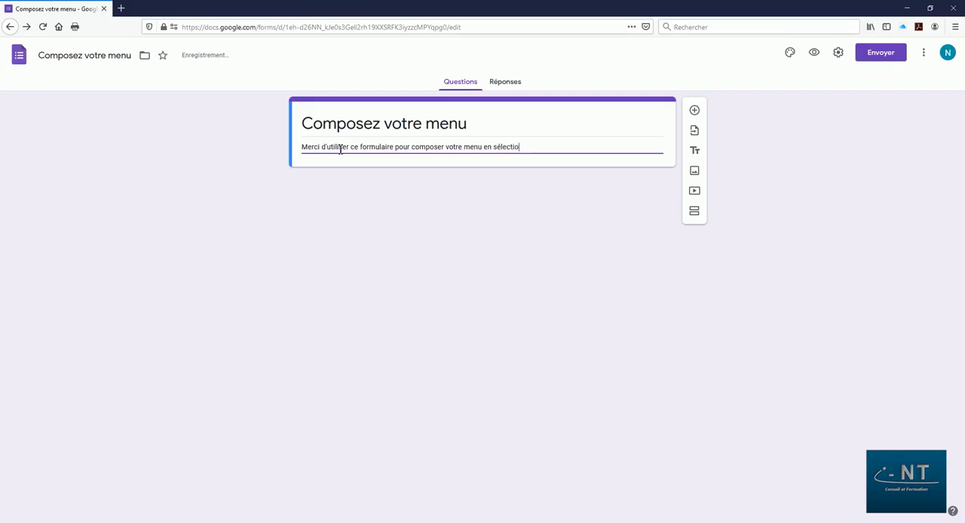
{"action": "type", "text": "nnant les quan"}
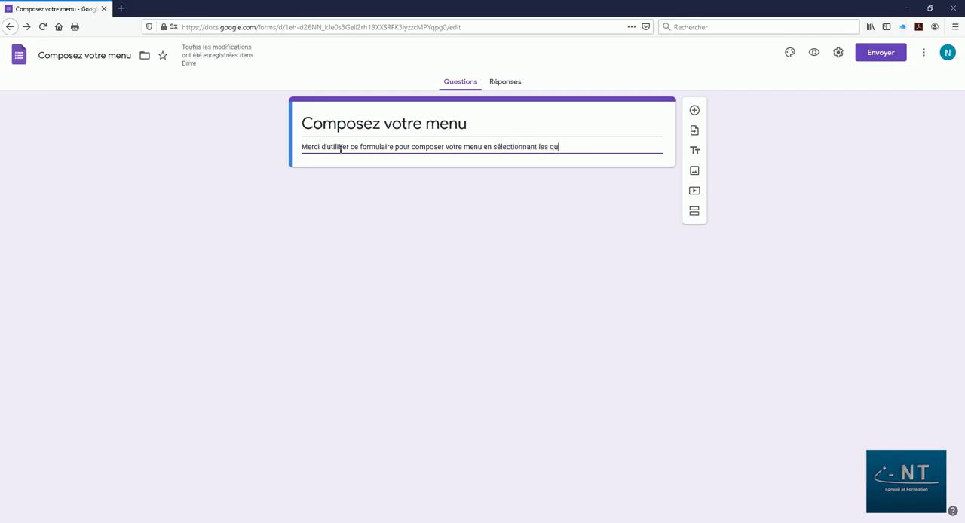
{"action": "type", "text": "tités désirées pour les plats"}
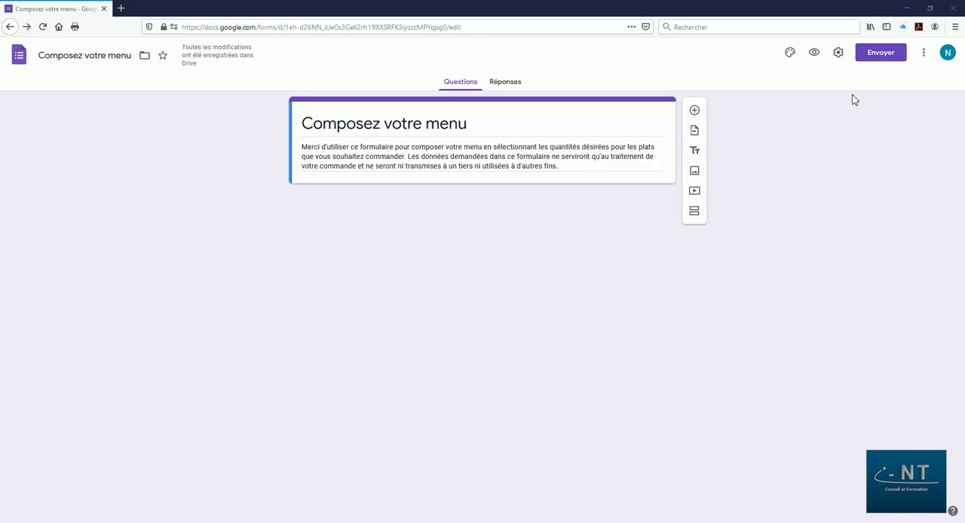
Turn on "Collecter les adresses e-mail" in the form's general settings and save them.
{"action": "left_click", "coordinate": [838, 53]}
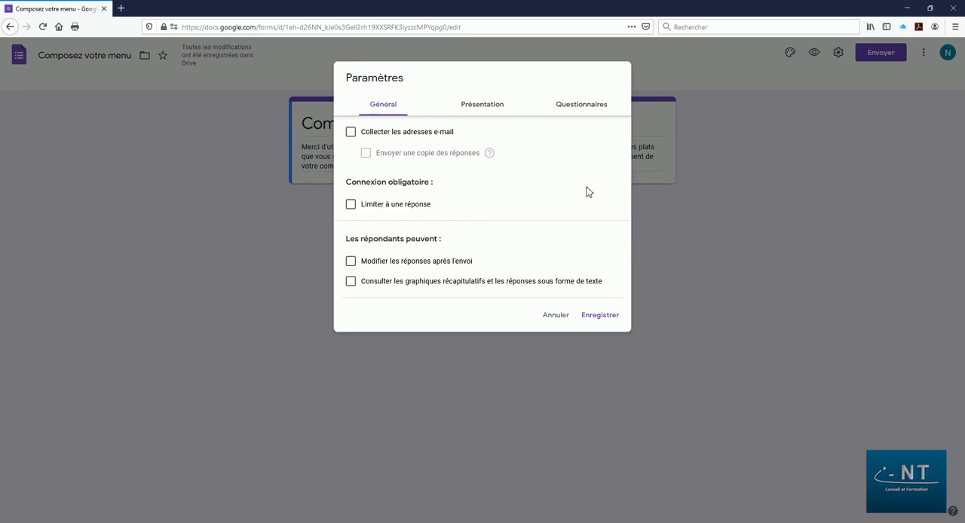
{"action": "left_click", "coordinate": [351, 135]}
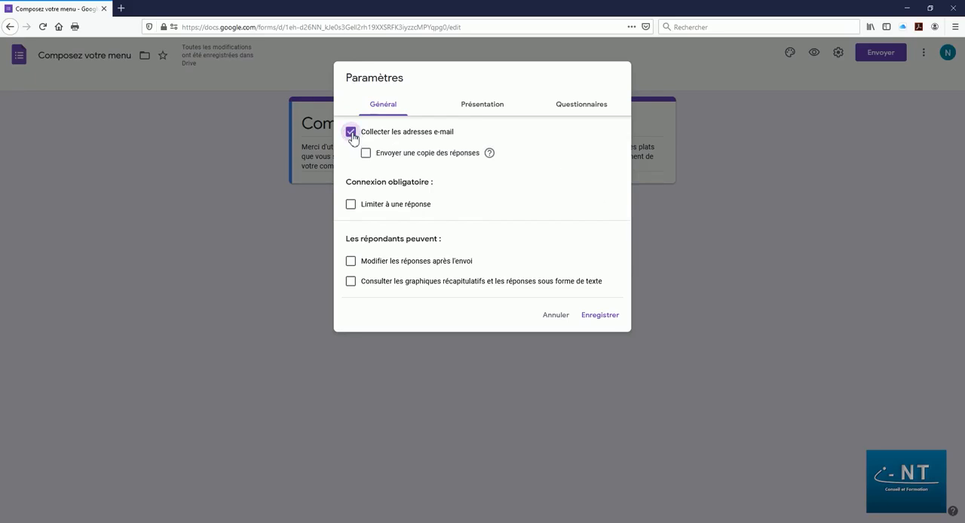
{"action": "left_click", "coordinate": [610, 320]}
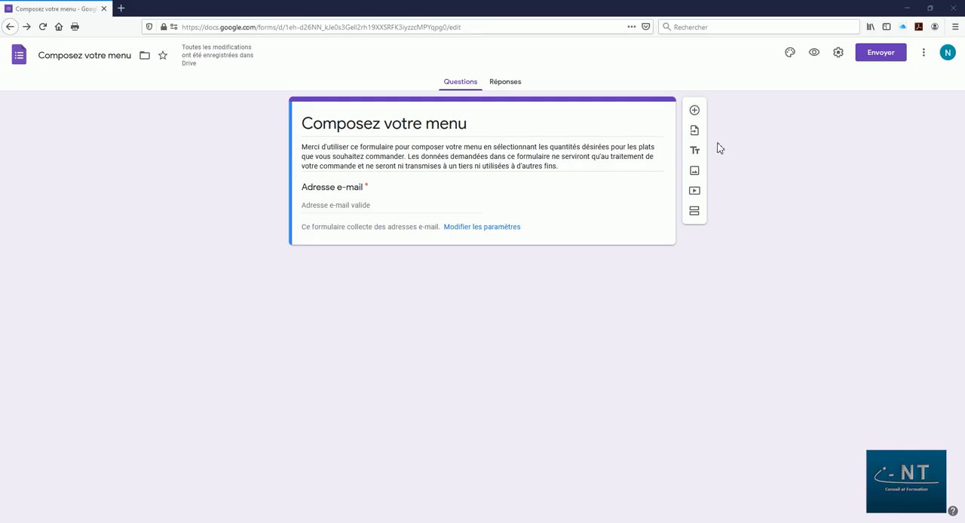
Add a short-answer question (Réponse courte) titled "Votre prénom" and make it mandatory.
{"action": "left_click", "coordinate": [694, 111]}
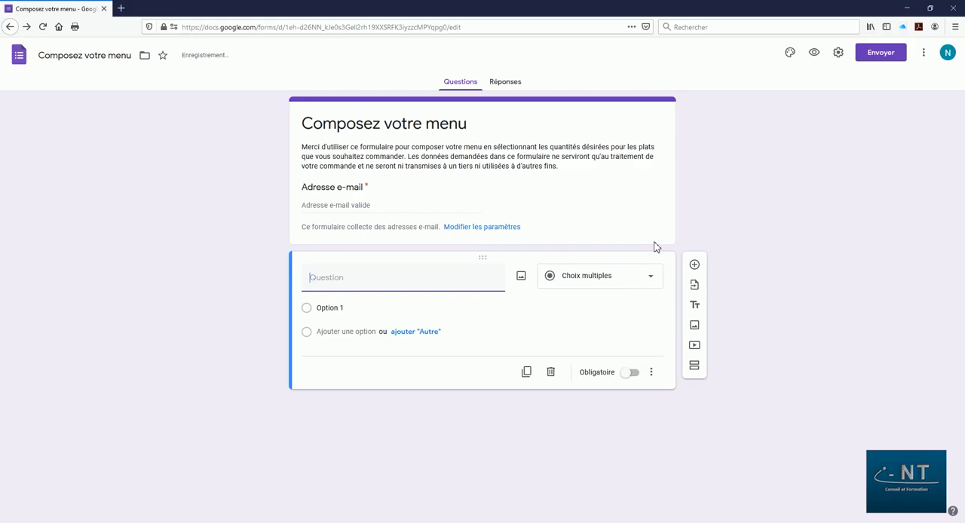
{"action": "left_click", "coordinate": [587, 285]}
{"action": "left_click", "coordinate": [601, 213]}
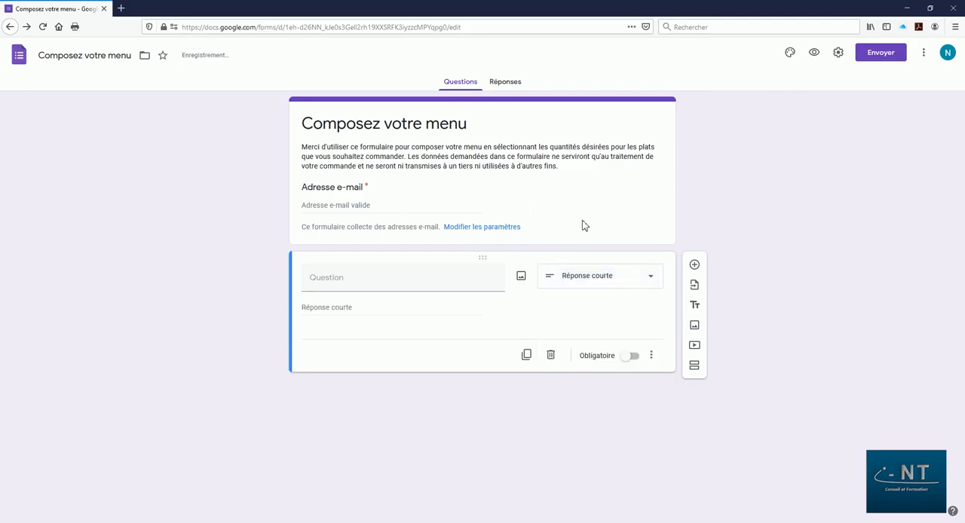
{"action": "left_click", "coordinate": [380, 281]}
{"action": "type", "text": "Votre prénom"}
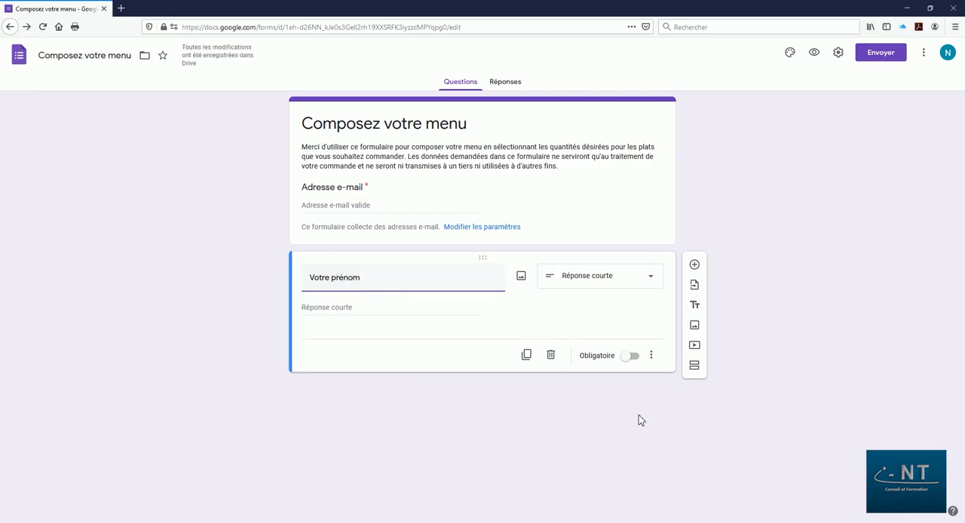
{"action": "left_click", "coordinate": [638, 360]}
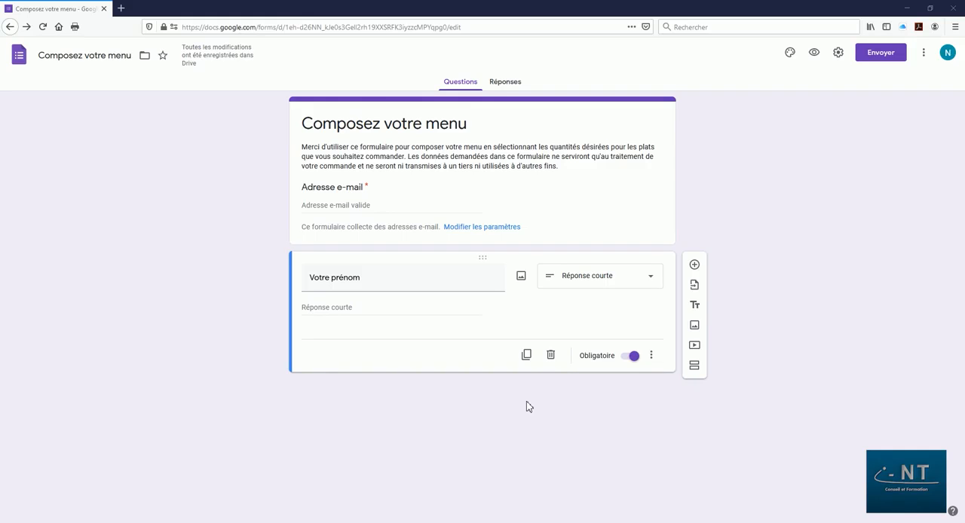
Duplicate the "Votre prénom" question and retitle the copy "Votre nom".
{"action": "left_click", "coordinate": [527, 355]}
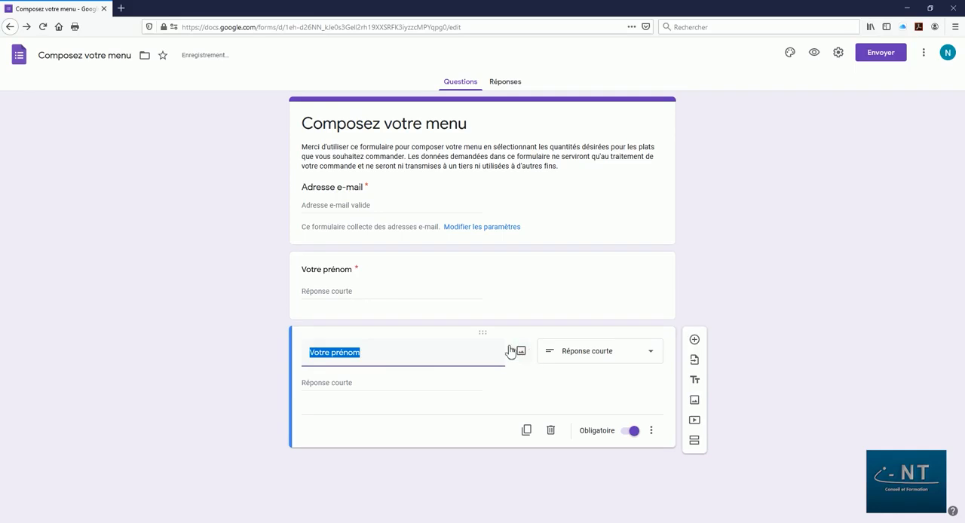
{"action": "left_click", "coordinate": [409, 355]}
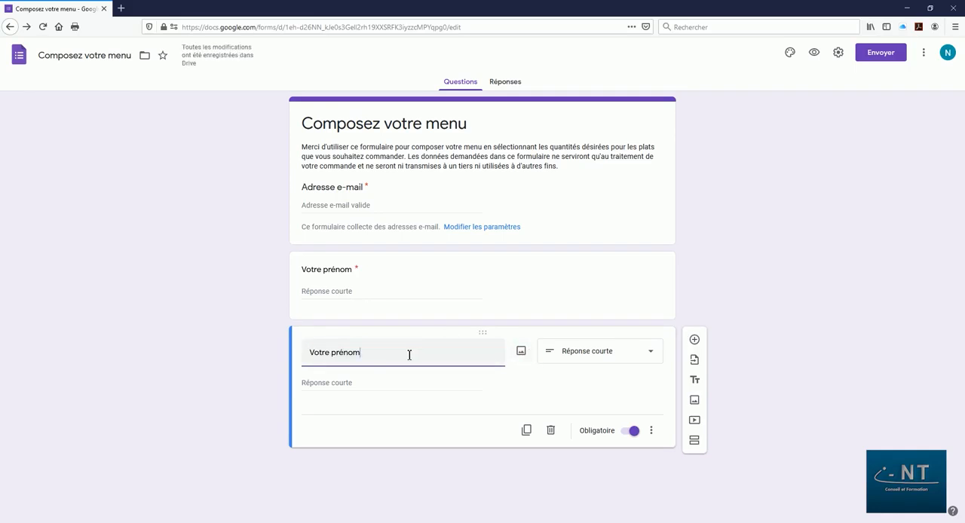
{"action": "double_click", "coordinate": [347, 353]}
{"action": "type", "text": "nom"}
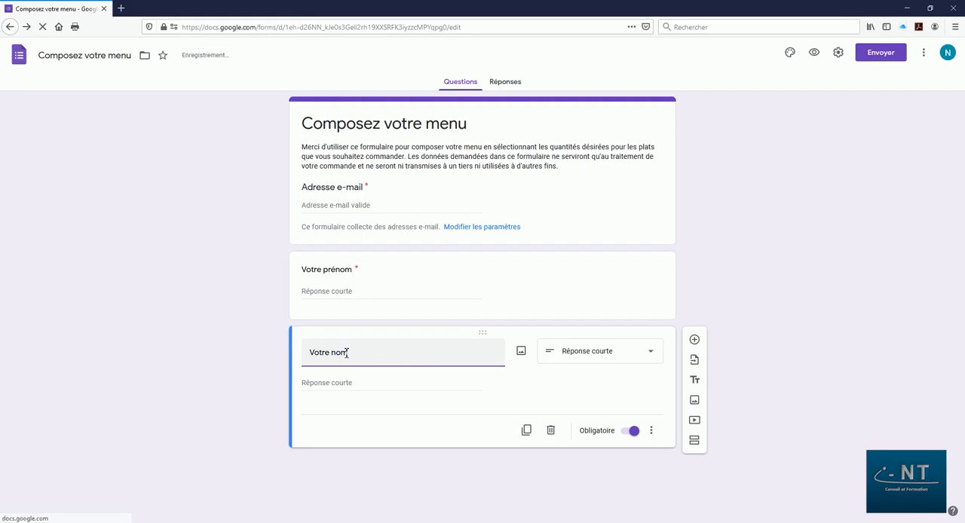
{"action": "left_click", "coordinate": [413, 472]}
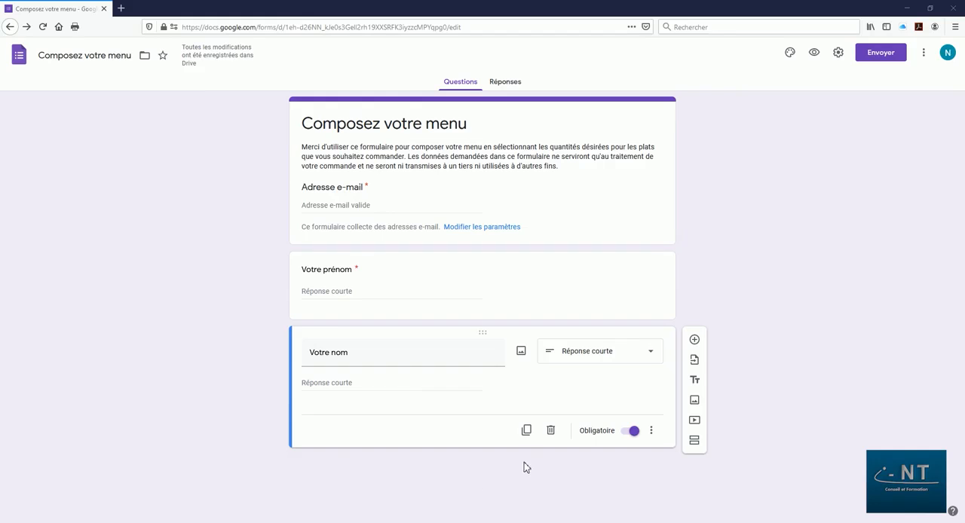
Duplicate the "Votre nom" question, retitle the copy "Votre numéro de téléphone" and make it optional.
{"action": "left_click", "coordinate": [527, 430]}
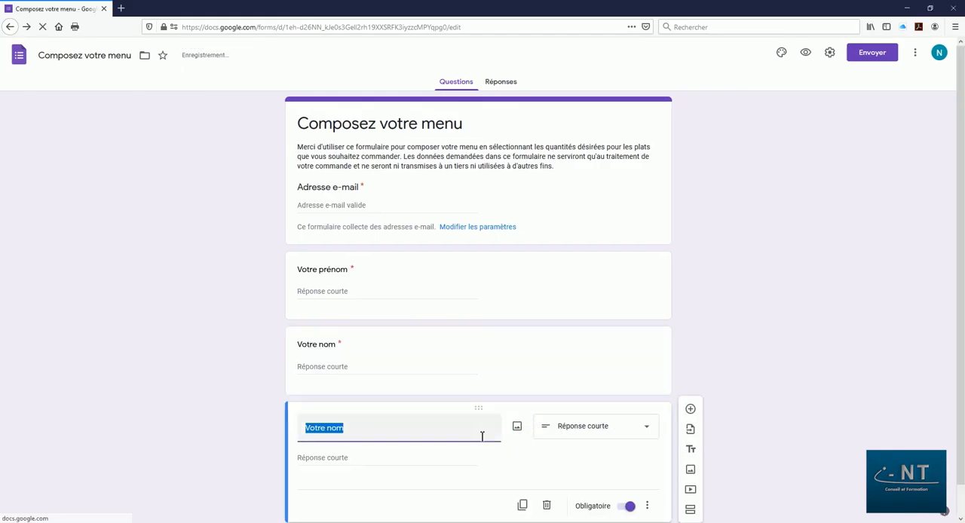
{"action": "double_click", "coordinate": [336, 427]}
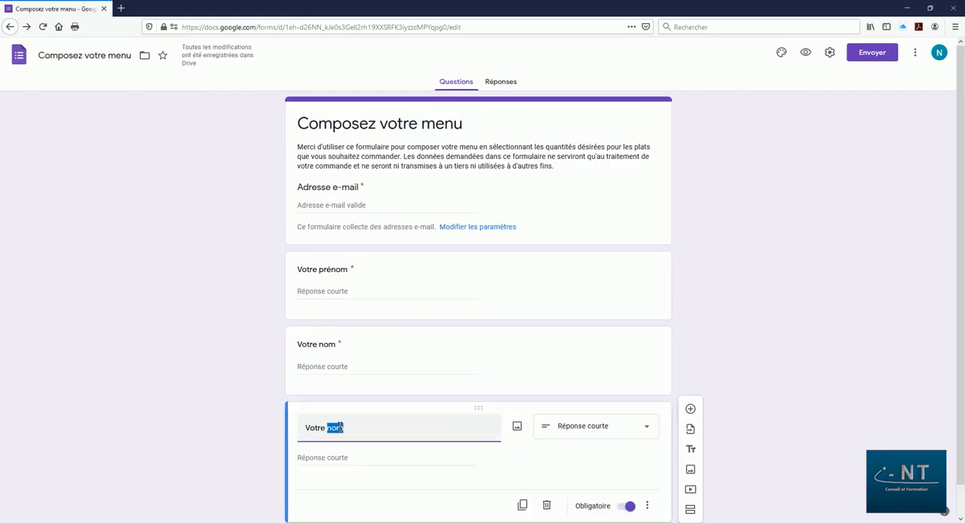
{"action": "type", "text": "num"}
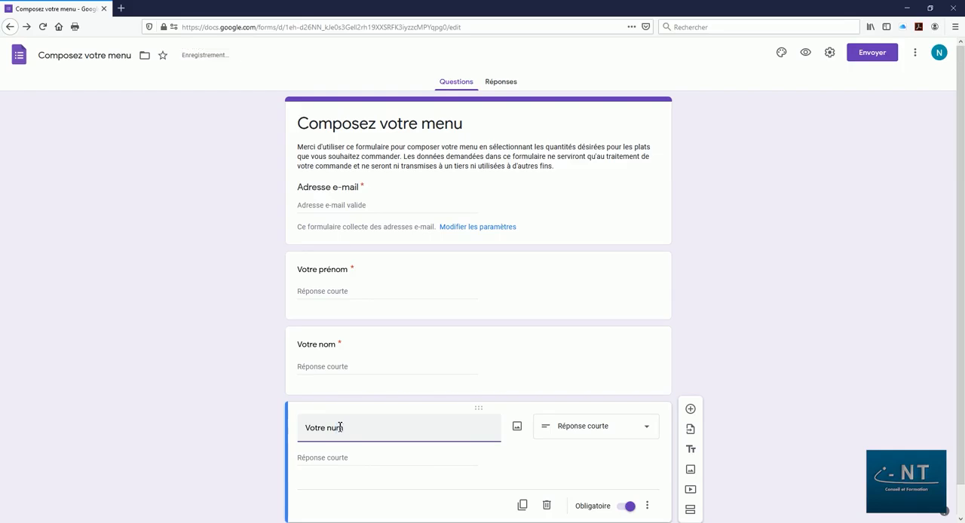
{"action": "type", "text": "éro de téléphone"}
{"action": "scroll", "coordinate": [580, 415], "scroll_direction": "down", "scroll_amount": 1}
{"action": "left_click", "coordinate": [626, 476]}
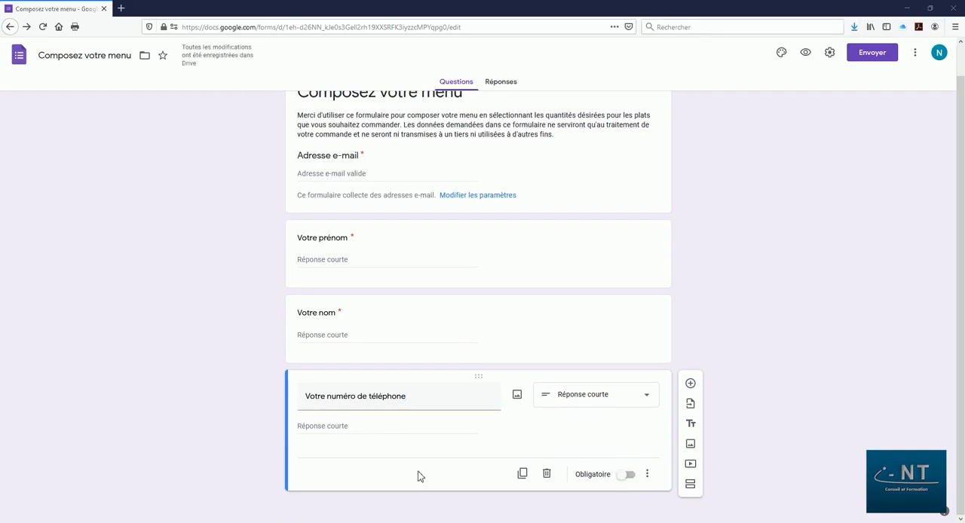
Add a short-answer question (Réponse courte) titled "St Jacques black Pudding 19,90 €" below the phone number question.
{"action": "left_click", "coordinate": [690, 384]}
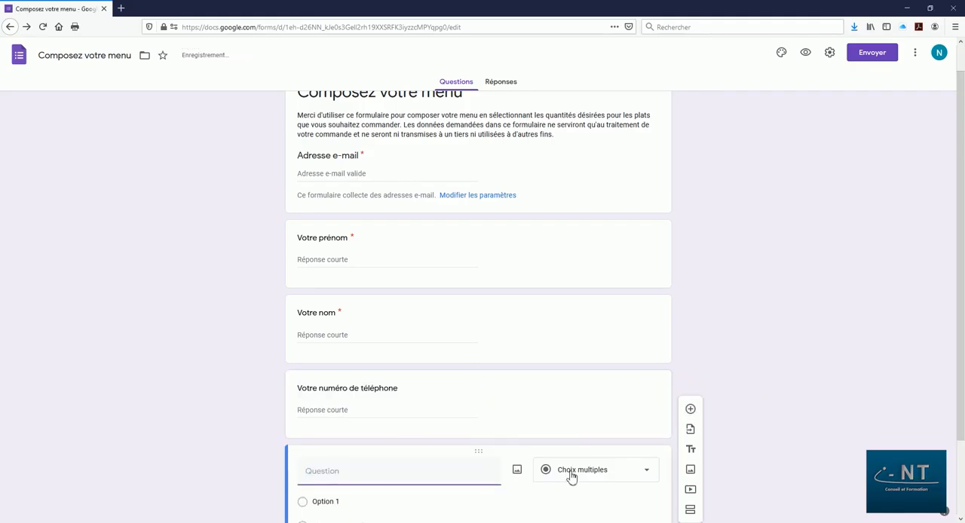
{"action": "left_click", "coordinate": [592, 383]}
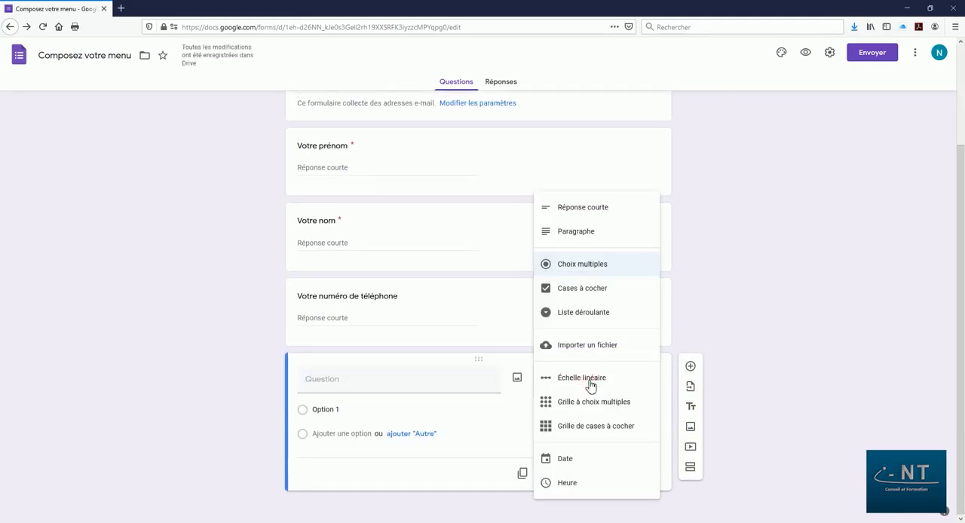
{"action": "left_click", "coordinate": [608, 212]}
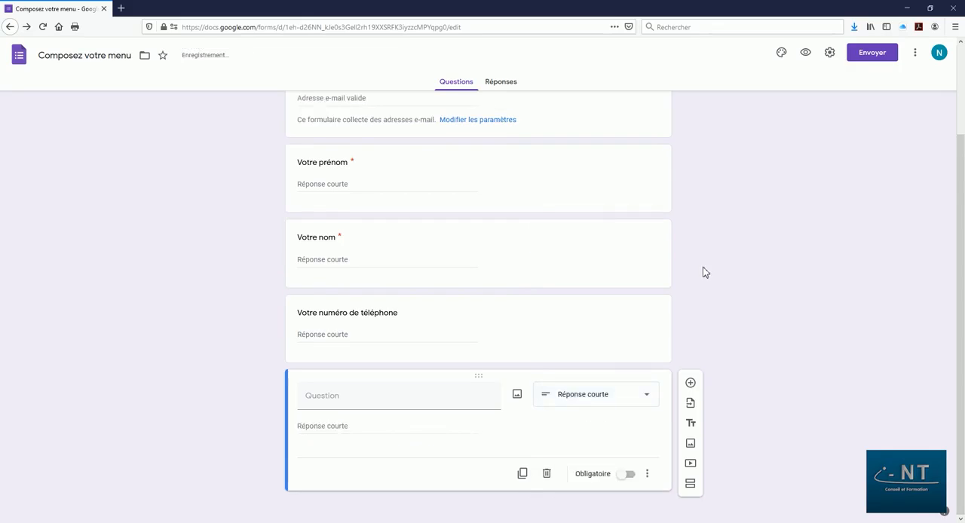
{"action": "left_click", "coordinate": [345, 401]}
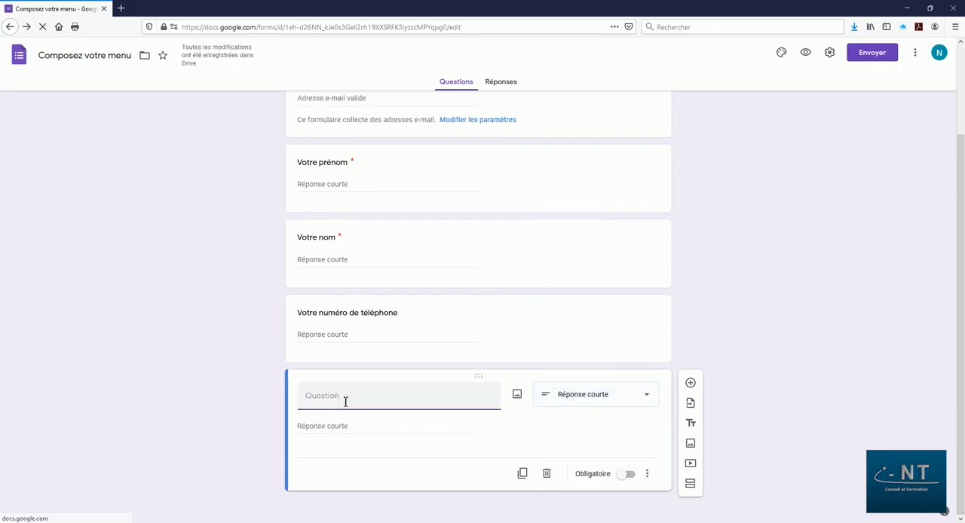
{"action": "type", "text": "St Jacques black Pudding"}
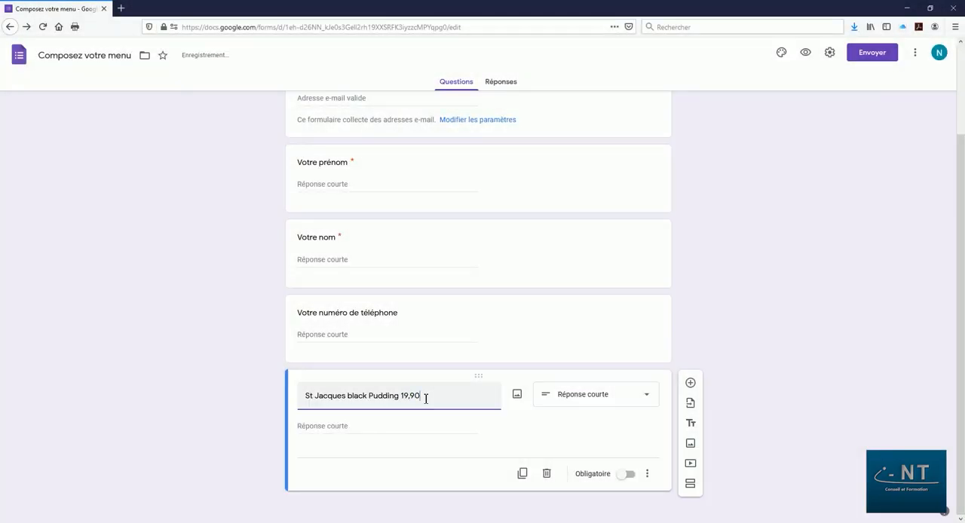
{"action": "type", "text": "90 €"}
{"action": "left_click", "coordinate": [491, 436]}
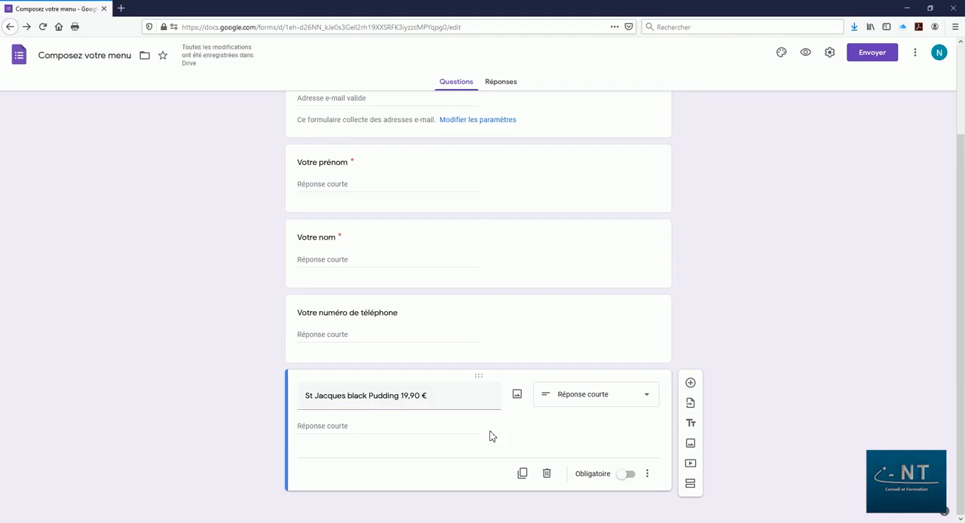
Add the description "Provenance St Brieuc / Veuillez préciser la quantité désirée ci-dessous" to the St Jacques question.
{"action": "left_click", "coordinate": [647, 474]}
{"action": "left_click", "coordinate": [681, 475]}
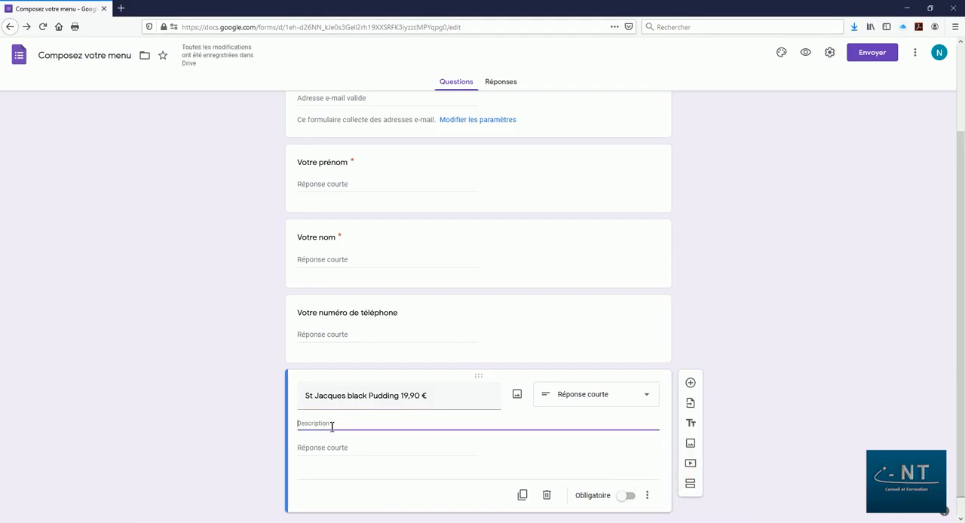
{"action": "type", "text": "Provenance St Brieuc / Veuillez préciser la quantité désirée ci-dessous"}
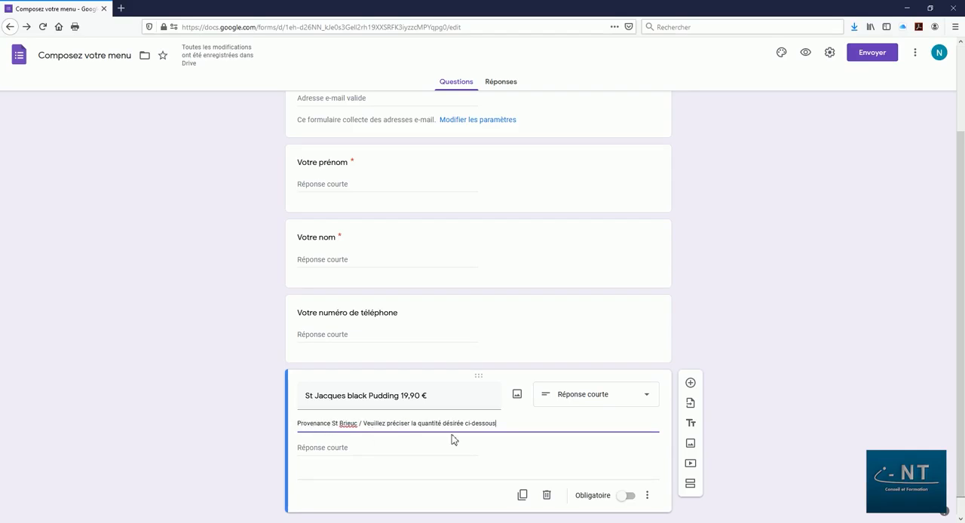
Insert the picture stjacques.jpeg in the St Jacques question and enable its response validation with Nombre, Supérieur à.
{"action": "left_click", "coordinate": [517, 397]}
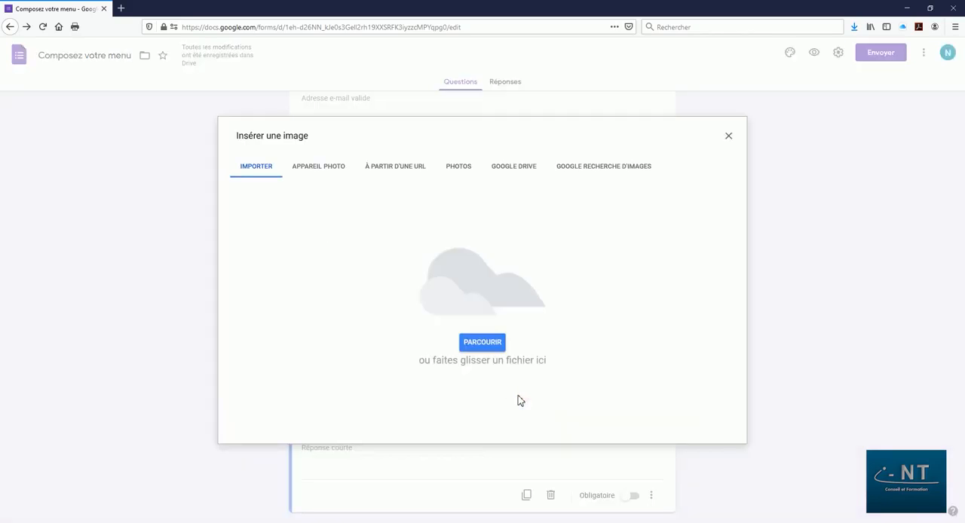
{"action": "left_click", "coordinate": [486, 347]}
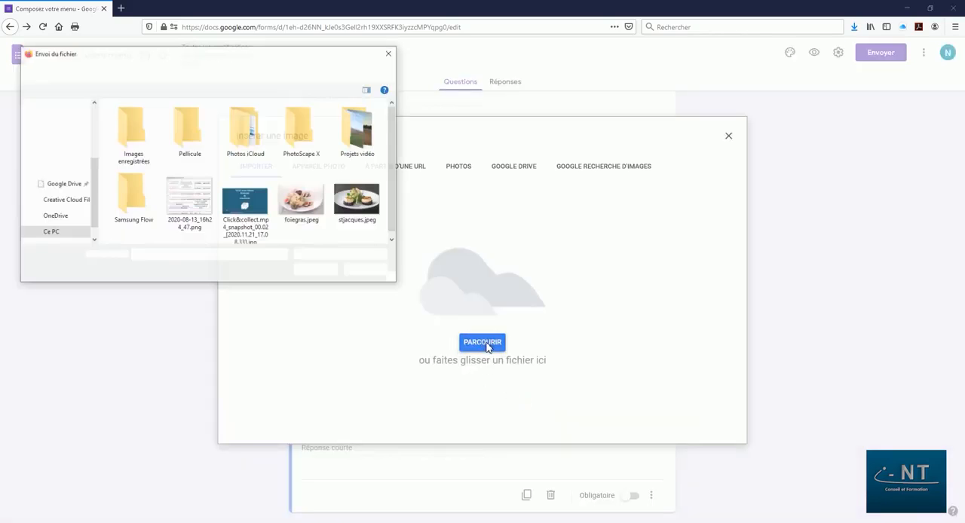
{"action": "left_click", "coordinate": [358, 200]}
{"action": "left_click", "coordinate": [308, 274]}
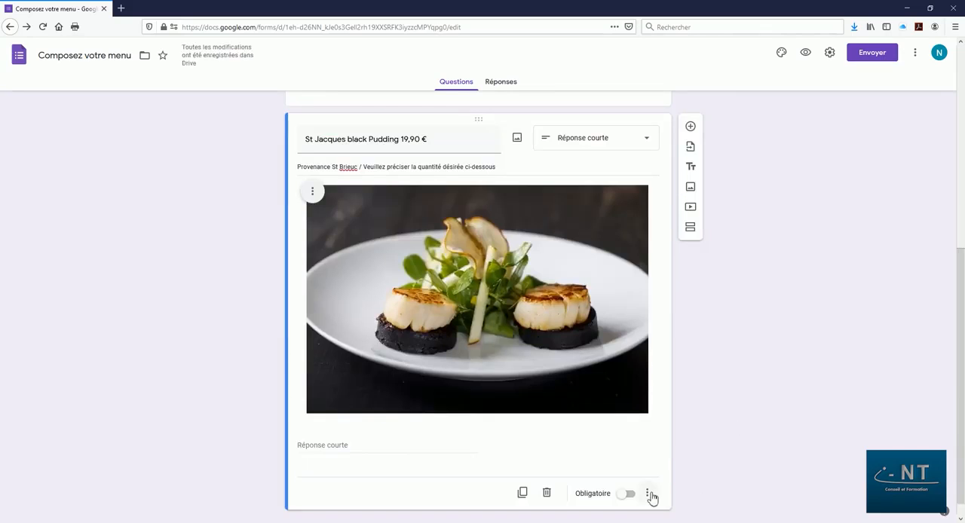
{"action": "left_click", "coordinate": [648, 494]}
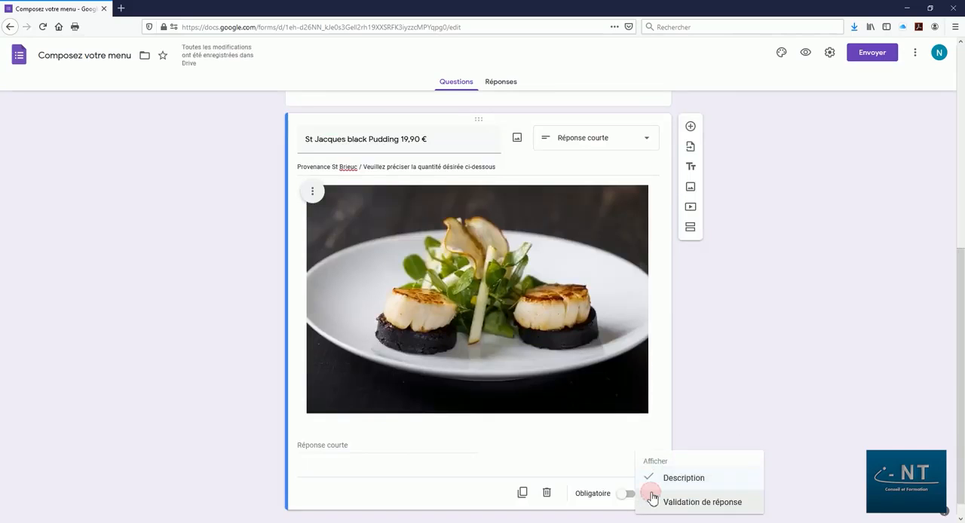
{"action": "left_click", "coordinate": [694, 501]}
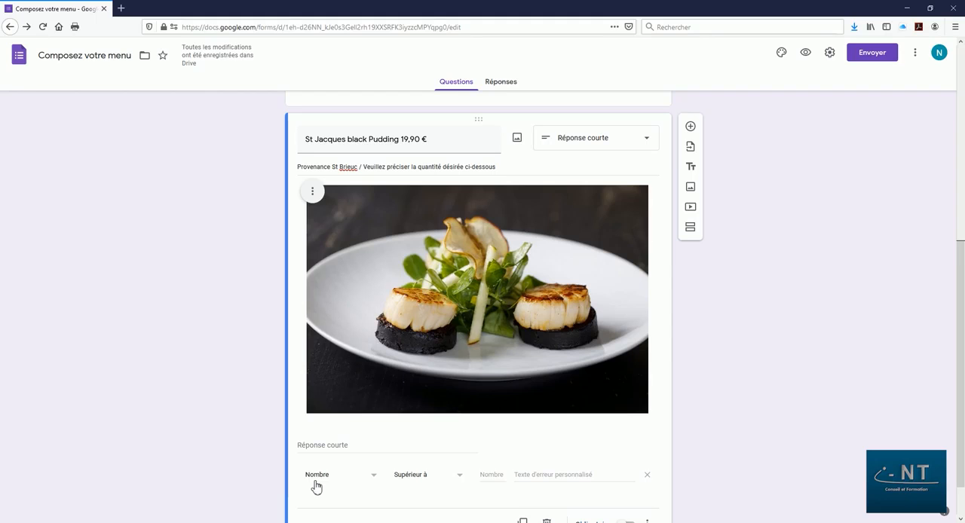
Duplicate the St Jacques question and delete the picture from the copy.
{"action": "scroll", "coordinate": [316, 487], "scroll_direction": "down", "scroll_amount": 2}
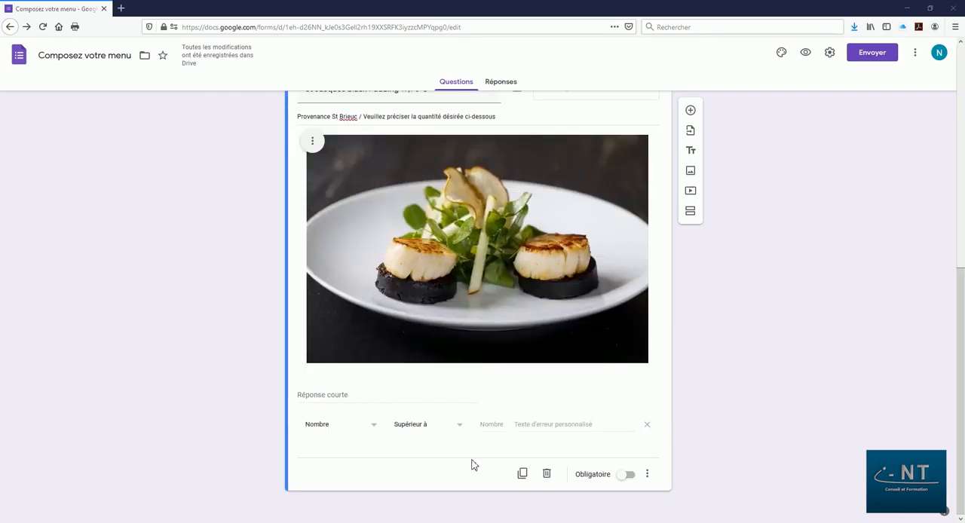
{"action": "left_click", "coordinate": [526, 475]}
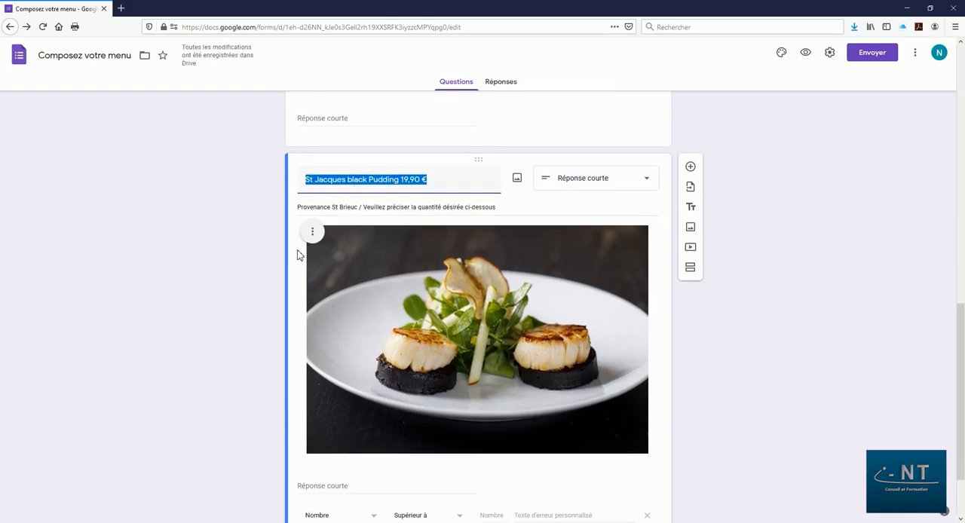
{"action": "left_click", "coordinate": [314, 238]}
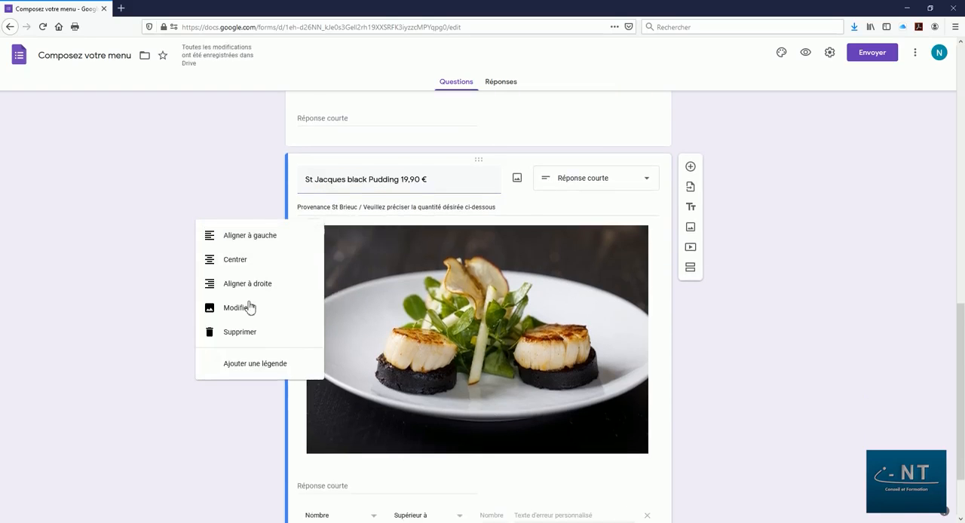
{"action": "left_click", "coordinate": [234, 328]}
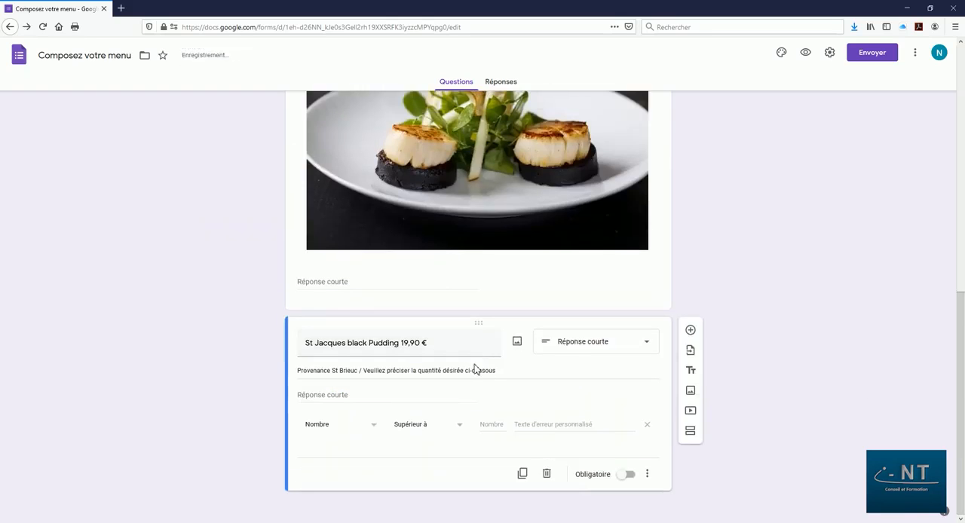
Insert the foiegras.jpeg picture in the copied question, retitle it "Foie gras et figues 24,90 €" and change the provenance to "Gers".
{"action": "left_click", "coordinate": [518, 341]}
{"action": "left_click", "coordinate": [468, 345]}
{"action": "double_click", "coordinate": [296, 232]}
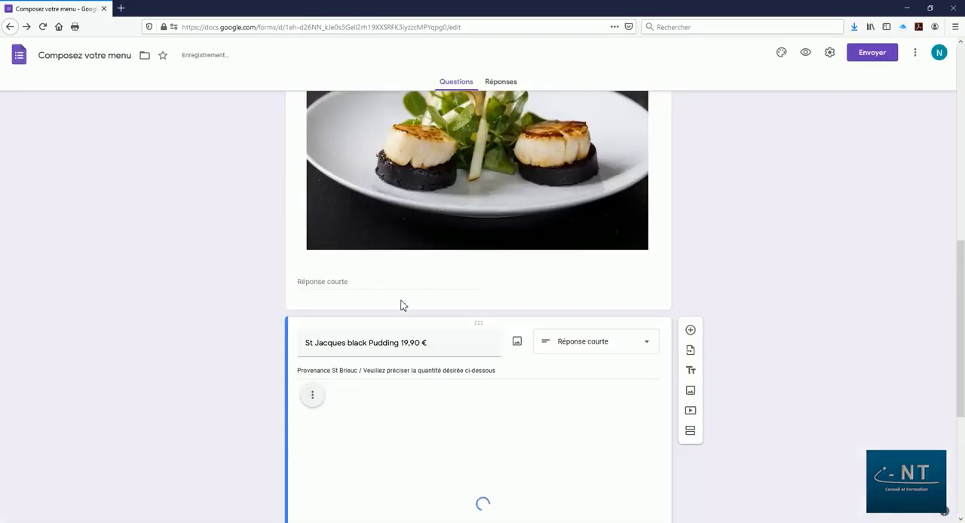
{"action": "triple_click", "coordinate": [374, 342]}
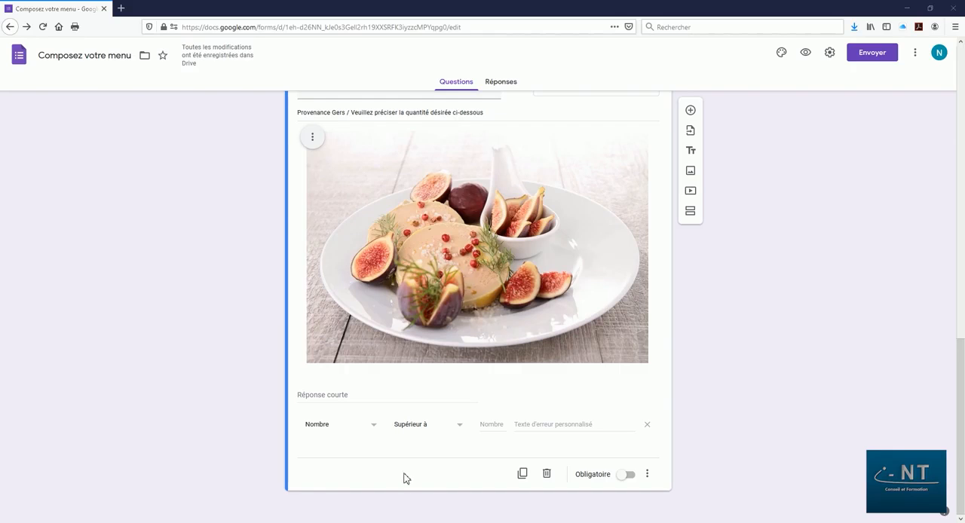
Add a mandatory Date question titled "Quand souhaitez-vous effectuer le retrait de votre commande ?" below the foie gras question.
{"action": "left_click", "coordinate": [692, 110]}
{"action": "left_click", "coordinate": [591, 379]}
{"action": "left_click", "coordinate": [566, 459]}
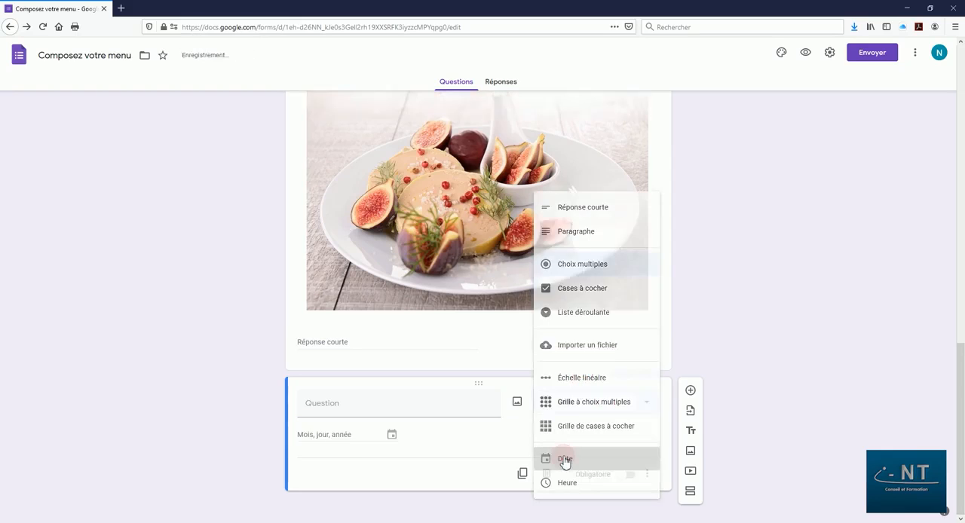
{"action": "left_click", "coordinate": [630, 476]}
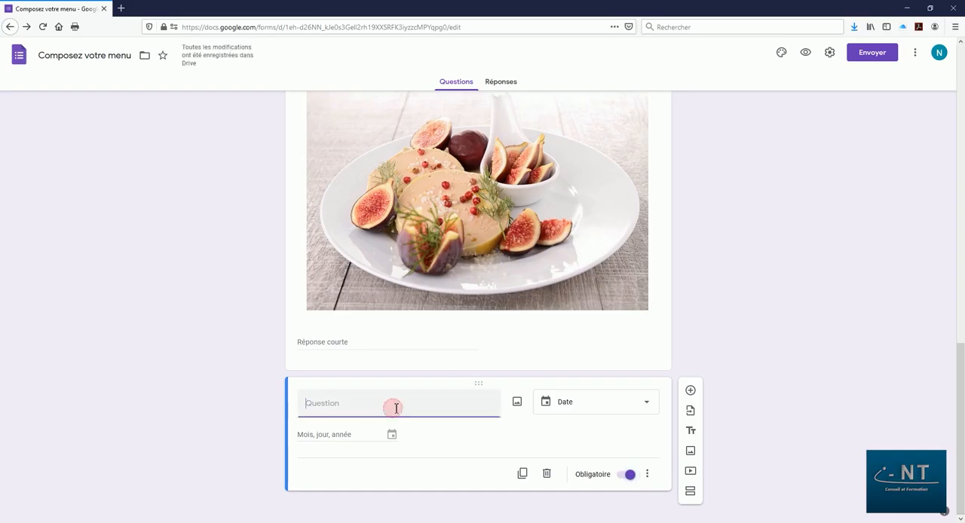
{"action": "type", "text": "Quan"}
{"action": "type", "text": "d souhaitez-vous effectuer le retrait de votre commande ?"}
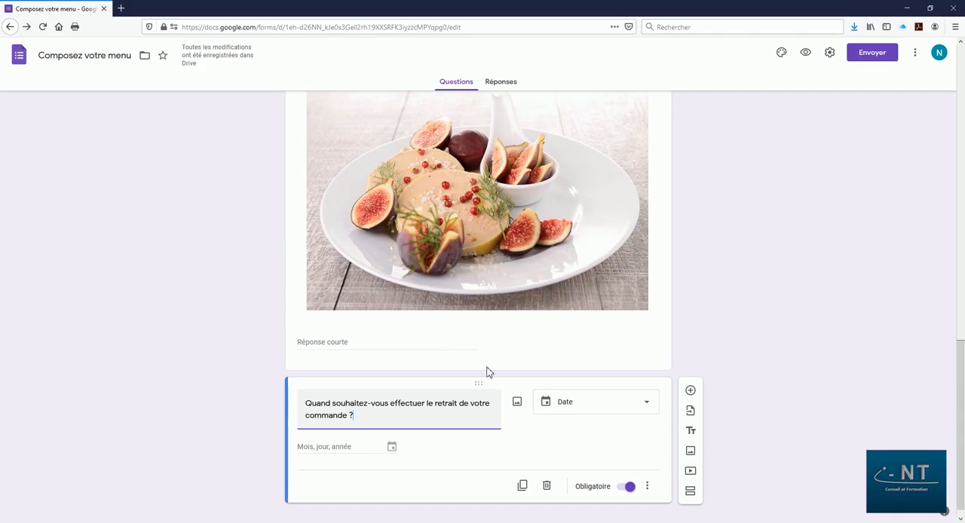
Describe the date question with "Le retrait de votre commande peut s'effectuer du lundi au vendredi de 10h à 12h ou de 14h à 16h.".
{"action": "left_click", "coordinate": [648, 488]}
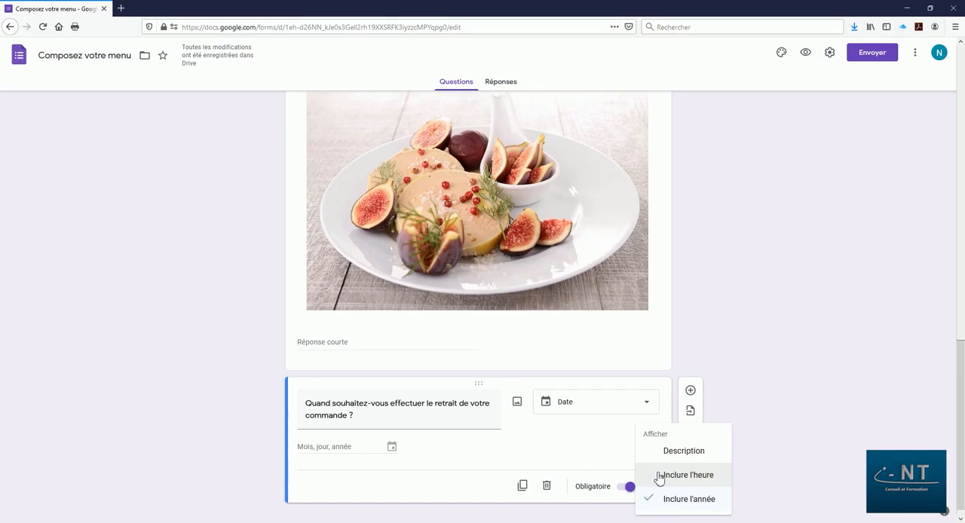
{"action": "left_click", "coordinate": [671, 452]}
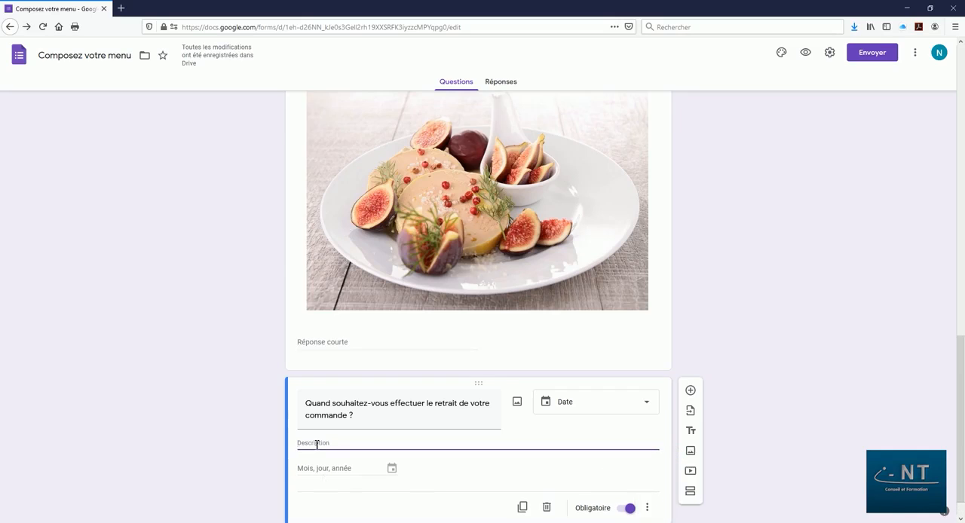
{"action": "type", "text": "Le"}
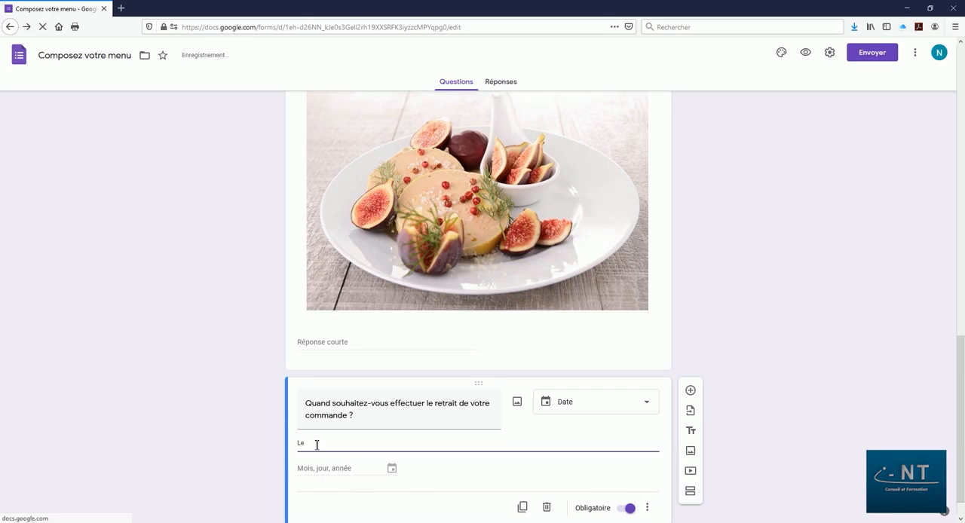
{"action": "type", "text": " ret"}
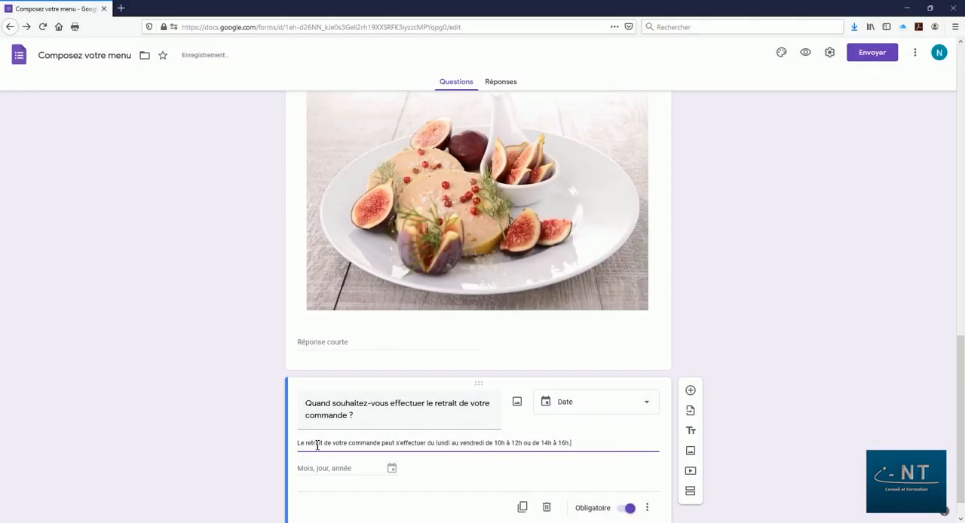
Include the time (Inclure l'heure) in the order pickup date question.
{"action": "left_click", "coordinate": [648, 509]}
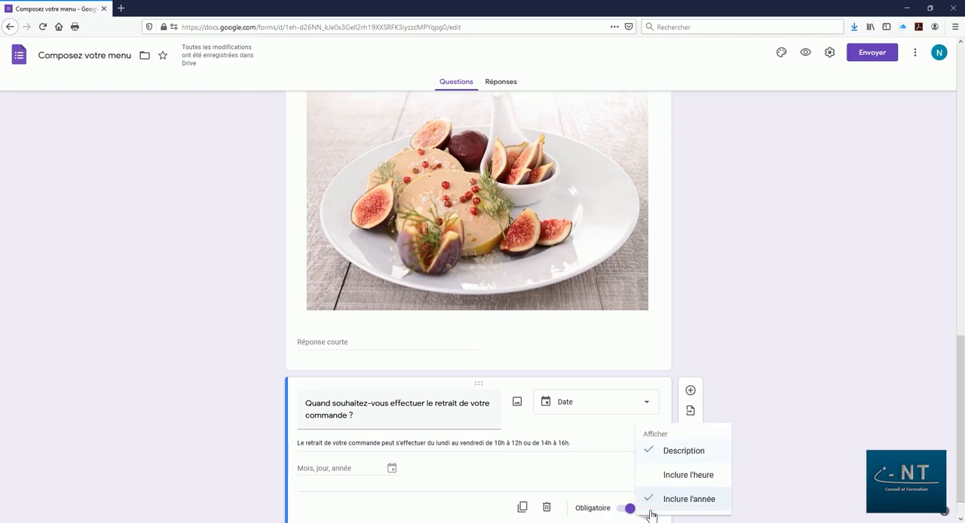
{"action": "left_click", "coordinate": [671, 477]}
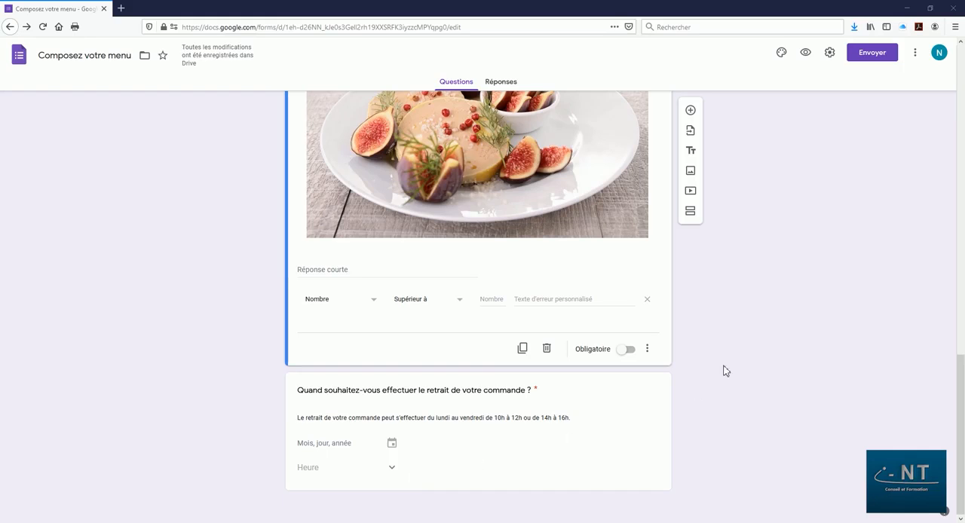
Shrink the picture in the foie gras question to about half its width.
{"action": "scroll", "coordinate": [709, 357], "scroll_direction": "up", "scroll_amount": 3}
{"action": "left_click", "coordinate": [542, 334]}
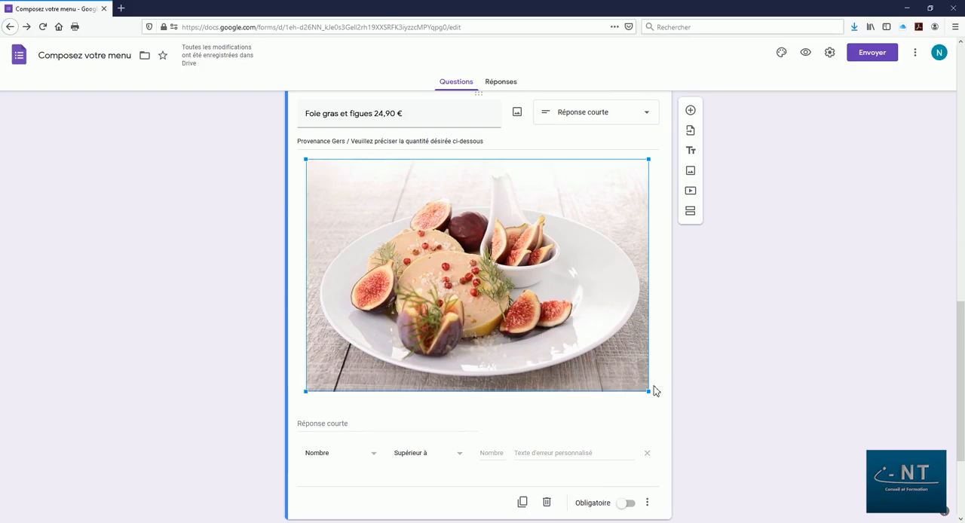
{"action": "left_click_drag", "start_coordinate": [649, 391], "coordinate": [488, 282]}
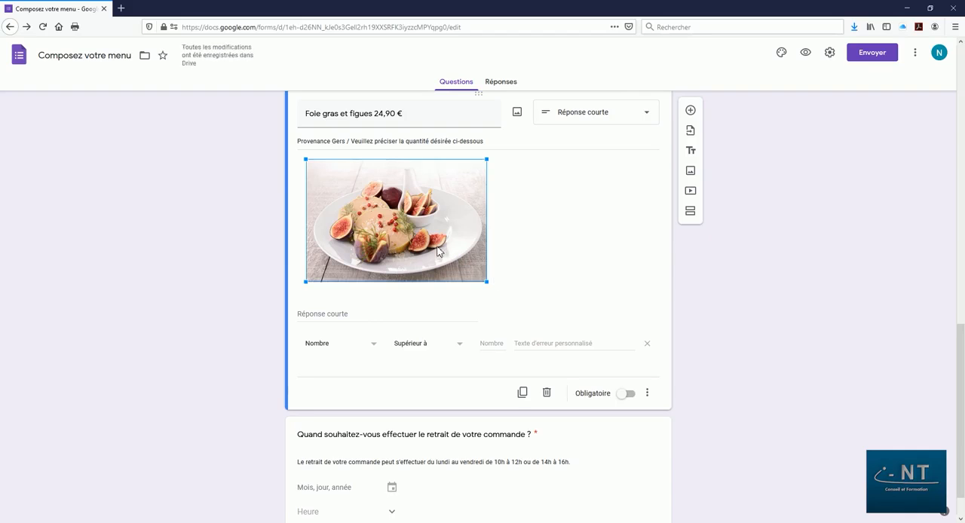
{"action": "left_click", "coordinate": [539, 249]}
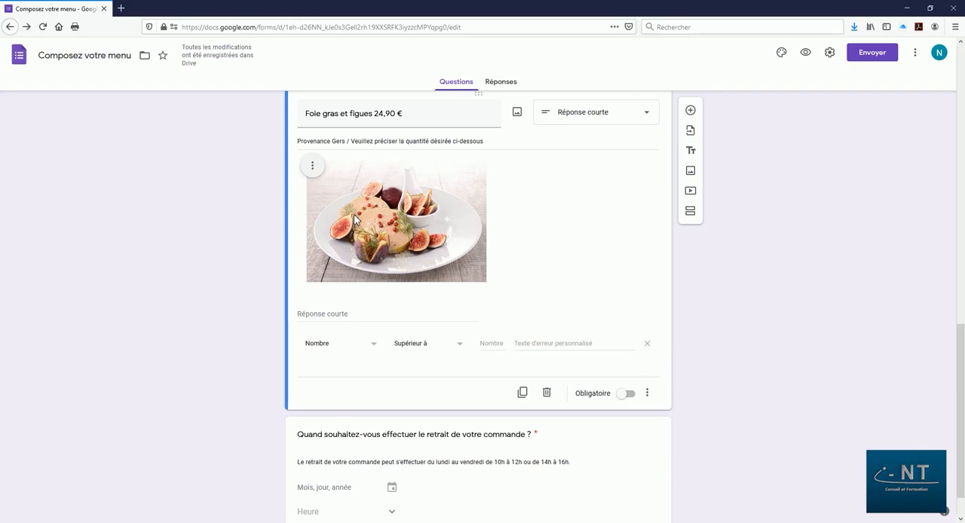
Center the picture in the foie gras question.
{"action": "left_click", "coordinate": [312, 165]}
{"action": "left_click", "coordinate": [250, 194]}
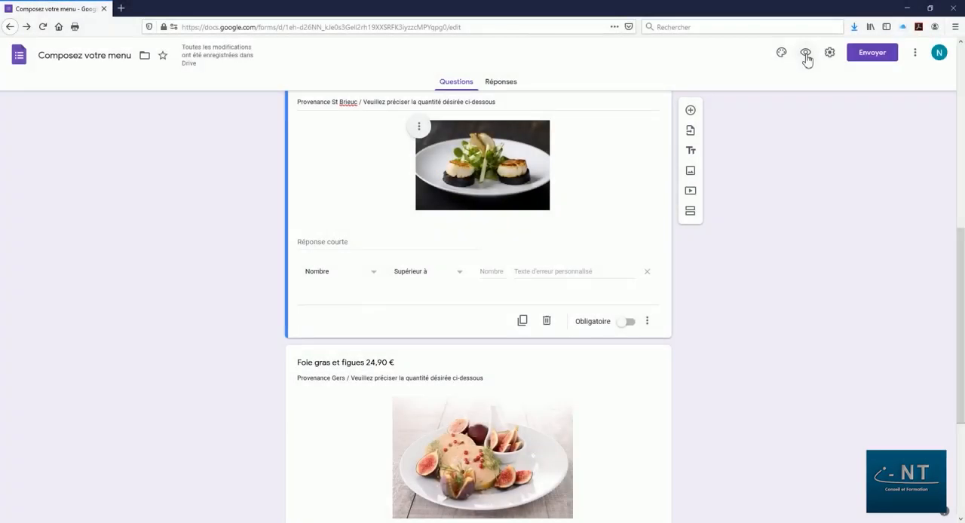
Preview the form as respondents see it, check it from the header to the pickup date question, and close the preview.
{"action": "left_click", "coordinate": [805, 54]}
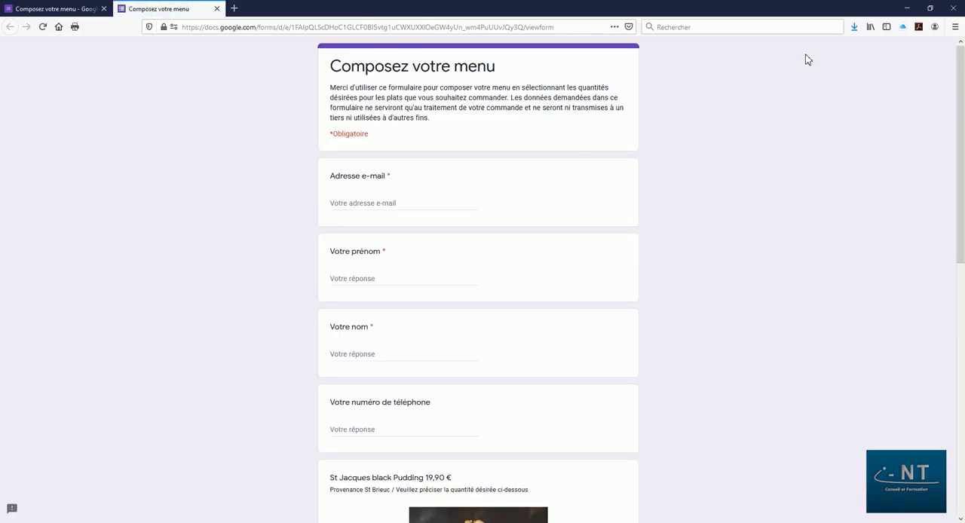
{"action": "scroll", "coordinate": [747, 145], "scroll_direction": "down", "scroll_amount": 5}
{"action": "scroll", "coordinate": [740, 145], "scroll_direction": "down", "scroll_amount": 4}
{"action": "scroll", "coordinate": [737, 144], "scroll_direction": "down", "scroll_amount": 2}
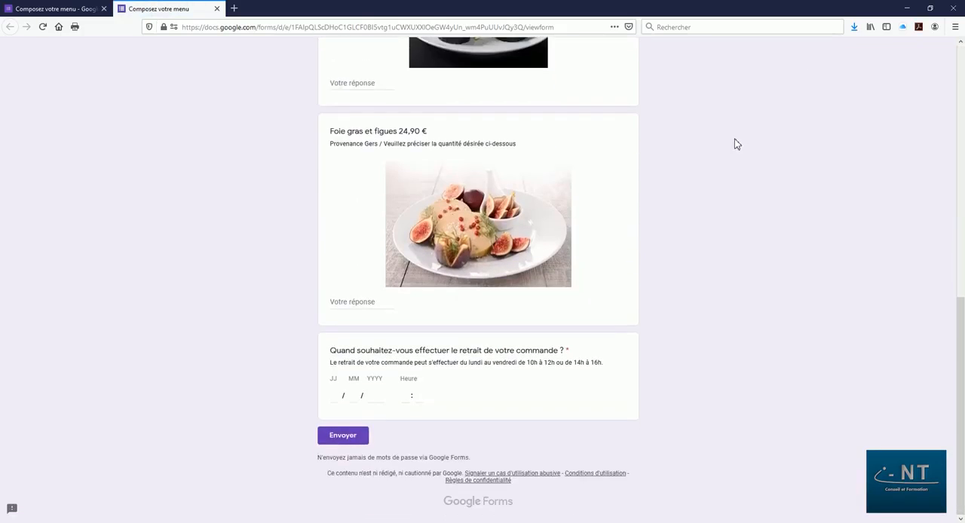
{"action": "scroll", "coordinate": [737, 143], "scroll_direction": "up", "scroll_amount": 5}
{"action": "scroll", "coordinate": [737, 143], "scroll_direction": "up", "scroll_amount": 5}
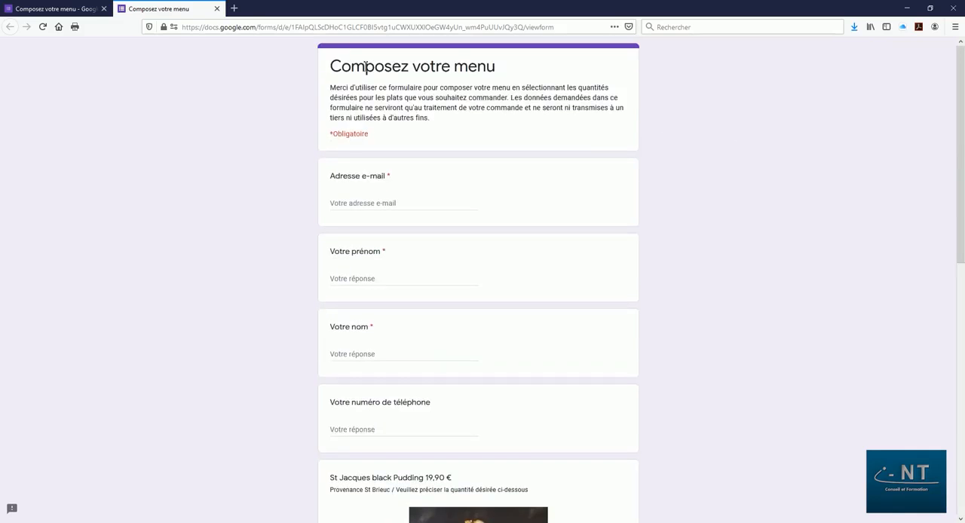
{"action": "left_click", "coordinate": [216, 9]}
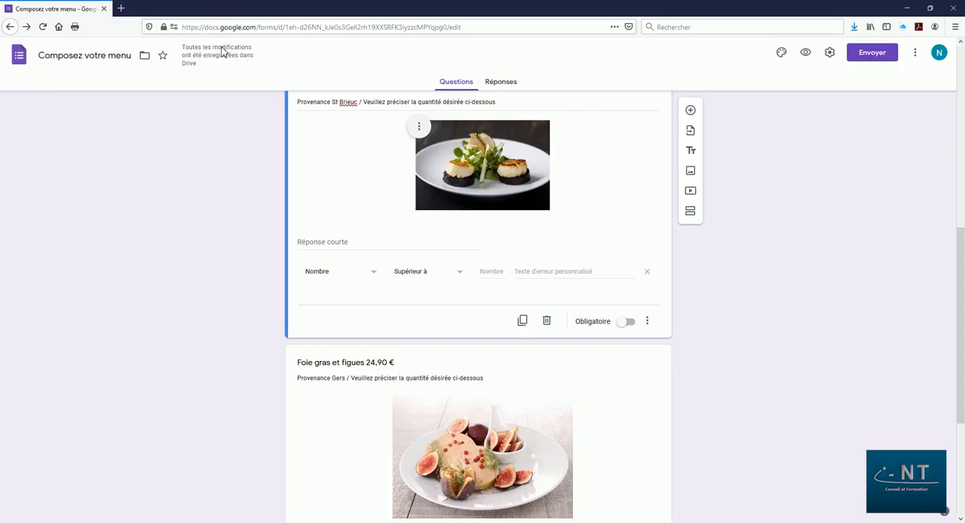
Save a confirmation message starting "Merci pour votre commande. Vous recevrez un message de confirmation à l'adresse communiquée." and explaining payment at pickup by CB or cheque.
{"action": "scroll", "coordinate": [743, 337], "scroll_direction": "down", "scroll_amount": 3}
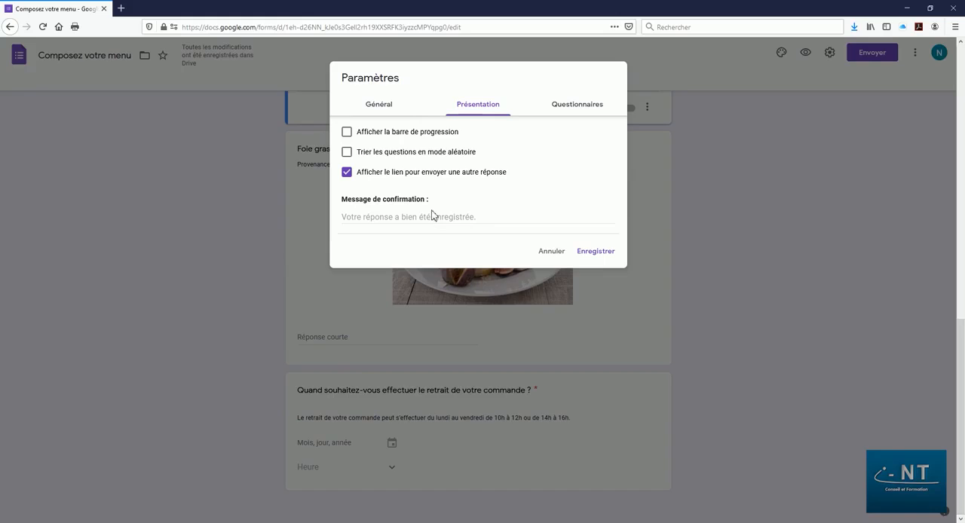
{"action": "left_click", "coordinate": [431, 218]}
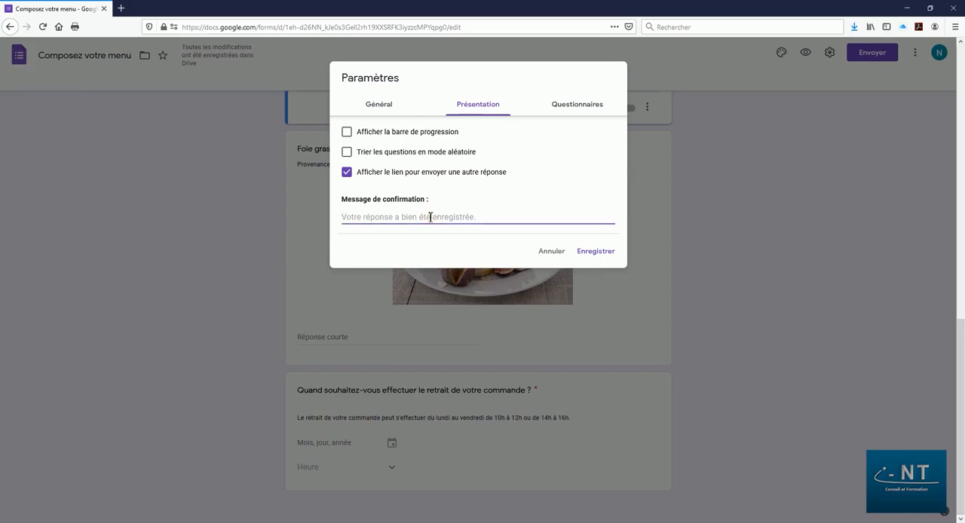
{"action": "type", "text": "Merci pour votre commande."}
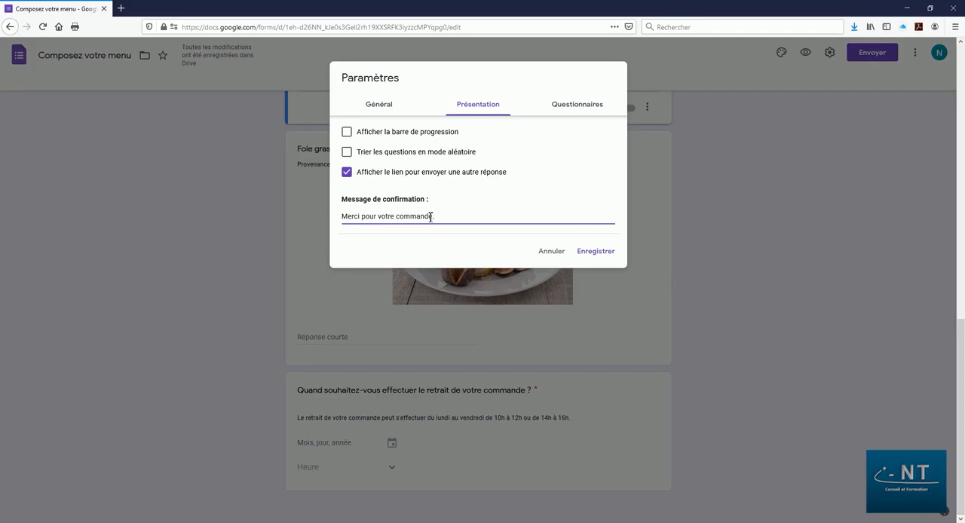
{"action": "type", "text": "Vous recevrez un message de confirmation à l'adresse communiquée. Vous pourrez effectuer votre paiement au moment du retrait par CB (paiement sans contact) ou en nous remettant un chèque du montant total."}
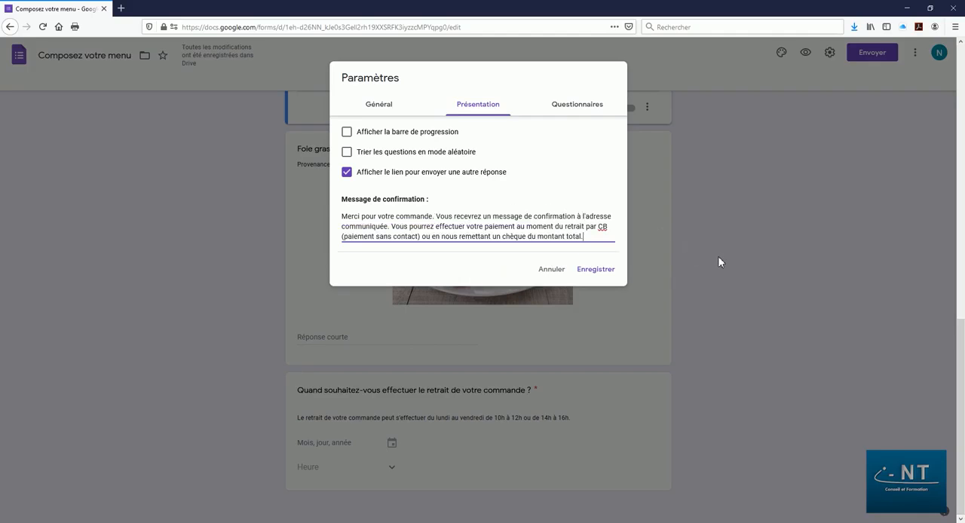
{"action": "left_click", "coordinate": [600, 270]}
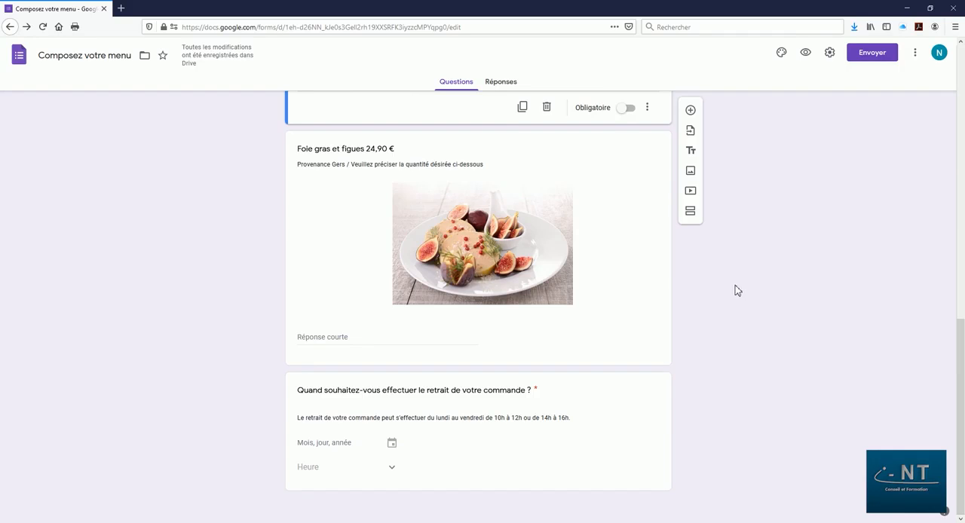
Enable the notification for each new response added to the form (Recevoir une notification lorsqu'une réponse est ajoutée).
{"action": "left_click", "coordinate": [503, 85]}
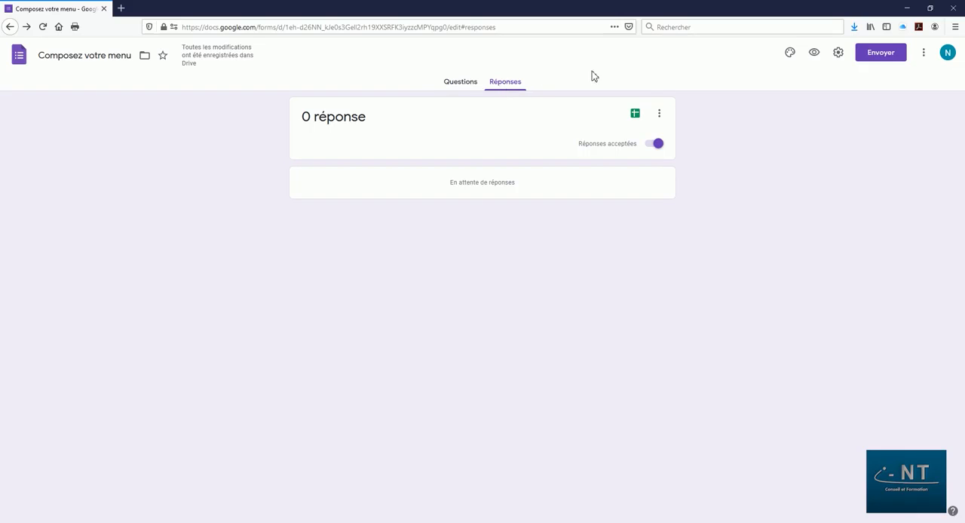
{"action": "left_click", "coordinate": [659, 114]}
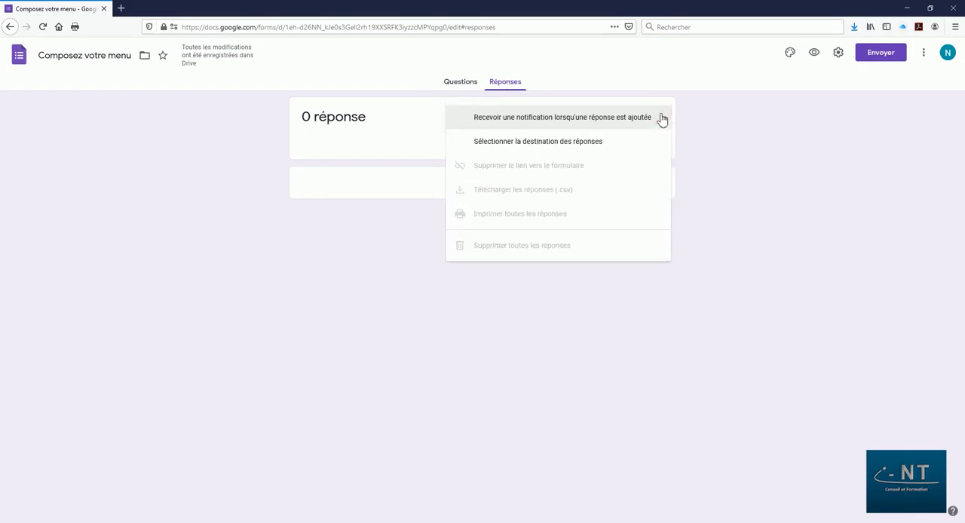
{"action": "left_click", "coordinate": [574, 118]}
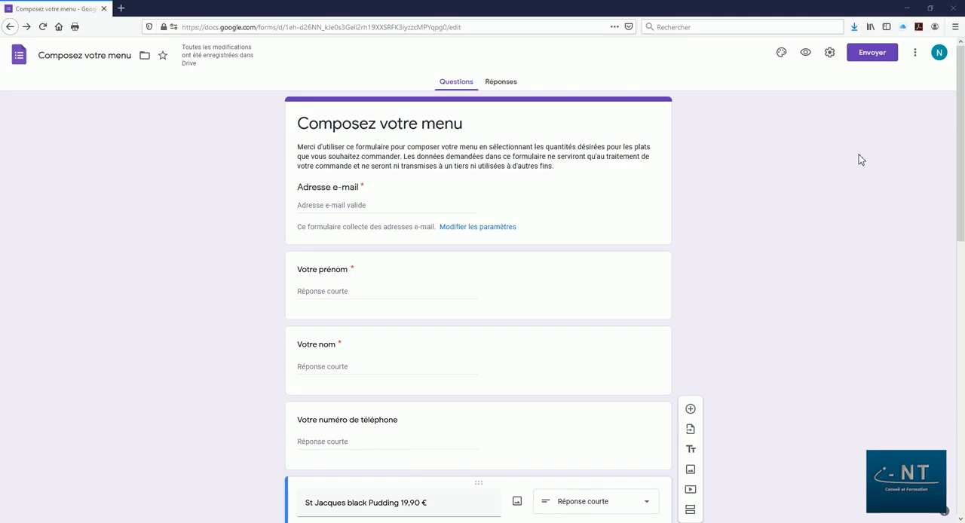
Get the form's sharing link with the shortened URL option (Raccourcir l'URL).
{"action": "left_click", "coordinate": [874, 58]}
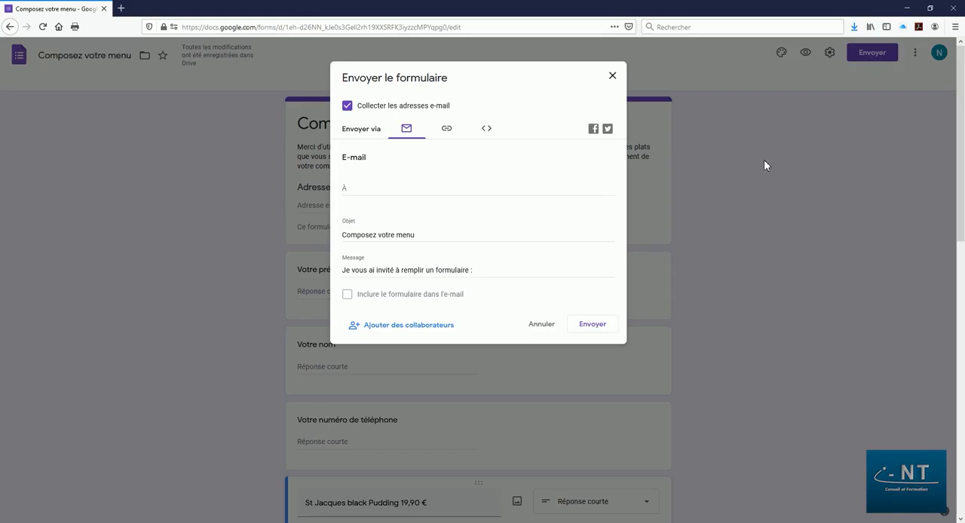
{"action": "left_click", "coordinate": [446, 129]}
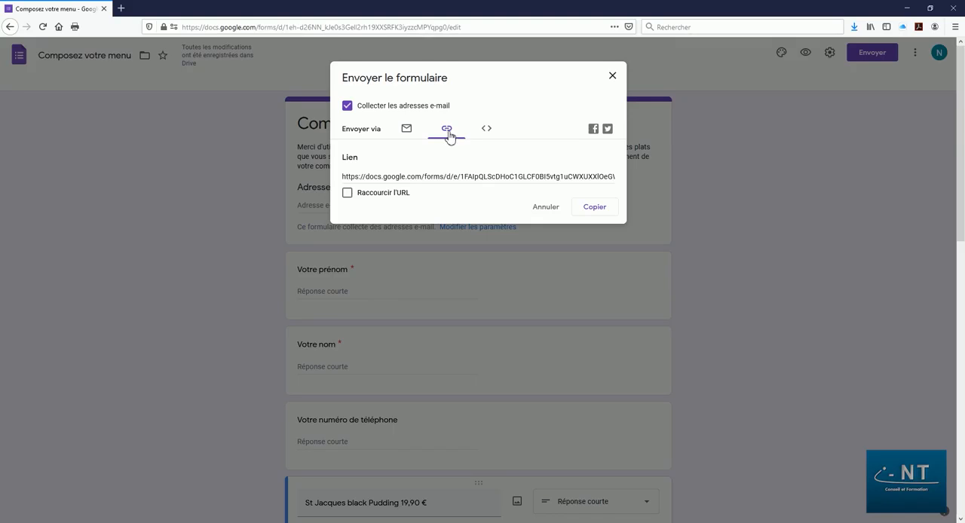
{"action": "left_click", "coordinate": [347, 194]}
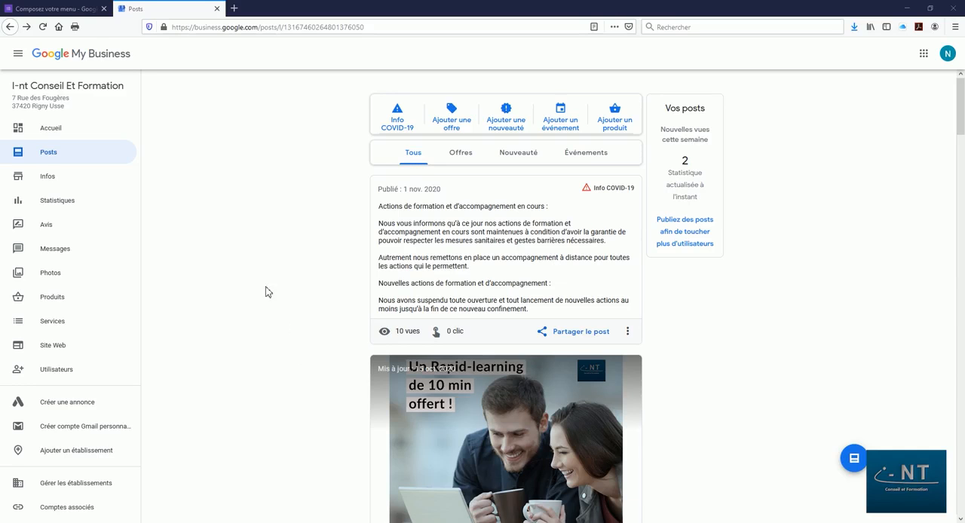
Draft a Google My Business Info COVID-19 post: "Nous avons mis en place un système de click and collect. Cliquez sur le bouton ci-desssous et commandez en ligne.".
{"action": "left_click", "coordinate": [42, 155]}
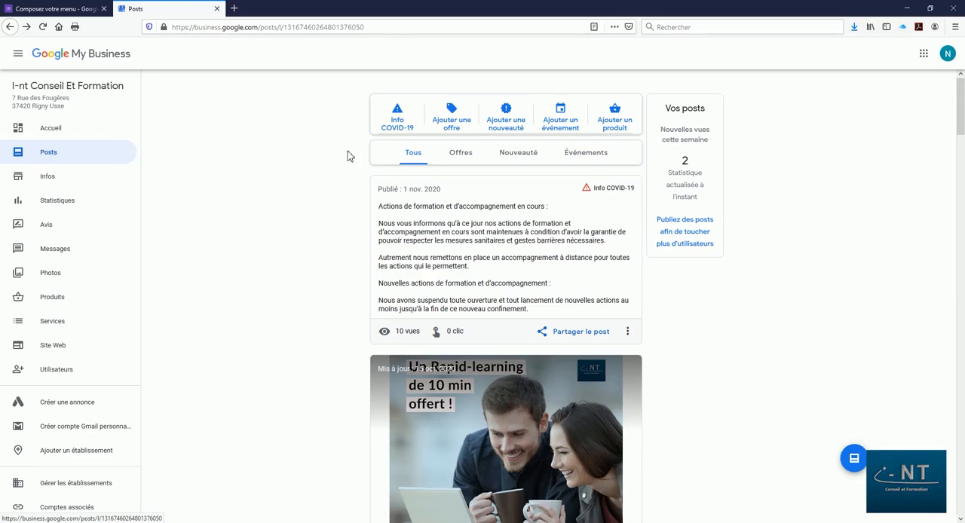
{"action": "left_click", "coordinate": [399, 121]}
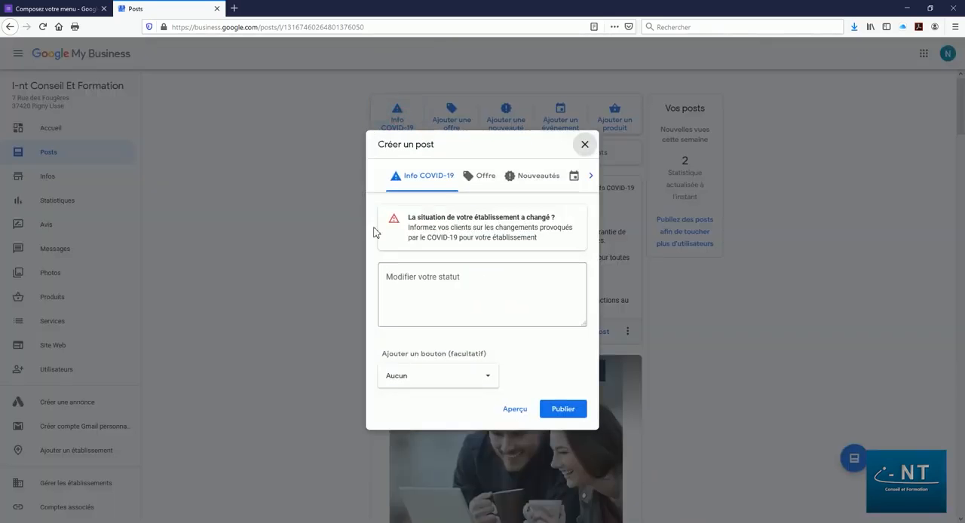
{"action": "left_click", "coordinate": [395, 275]}
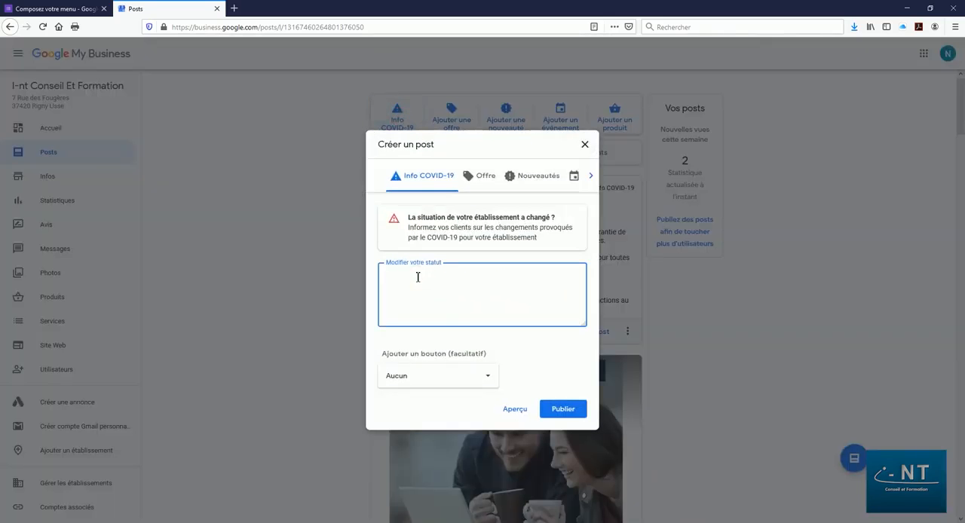
{"action": "type", "text": "Nous avons mis en"}
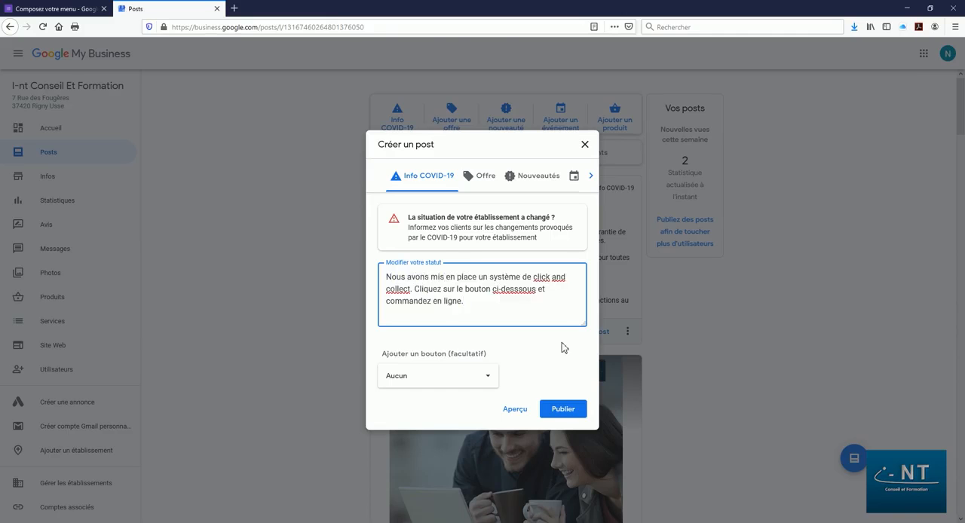
{"action": "left_click", "coordinate": [485, 381]}
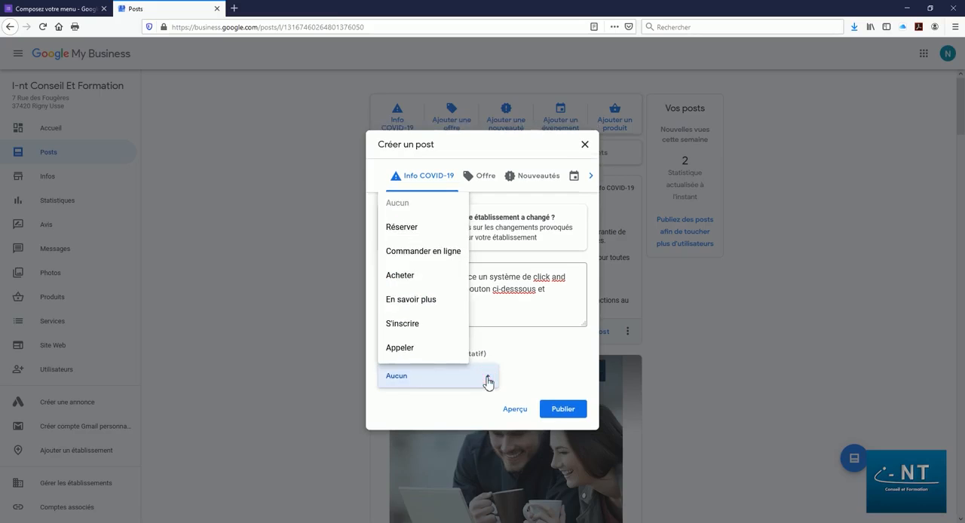
{"action": "left_click", "coordinate": [410, 252]}
{"action": "left_click", "coordinate": [410, 392]}
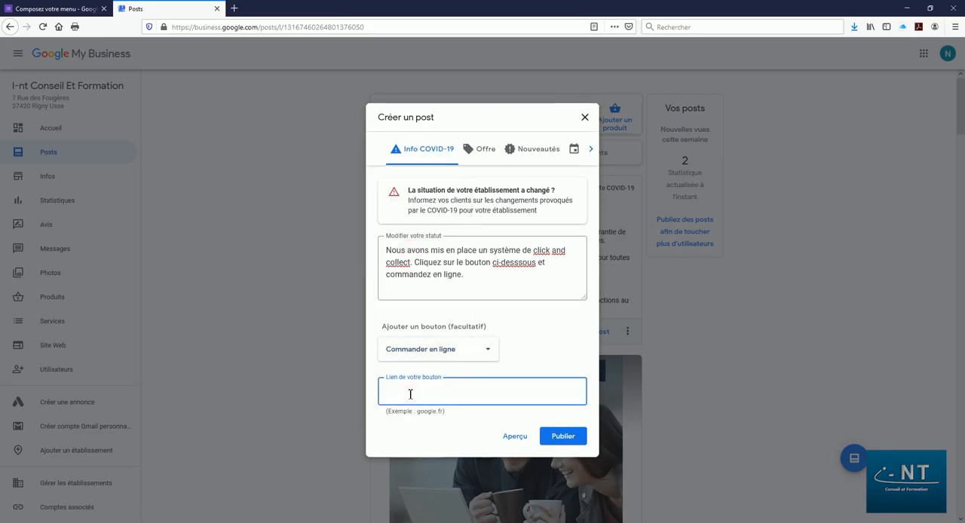
{"action": "type", "text": "https://forms.gle/zFj8vyHWPhxyenBG9"}
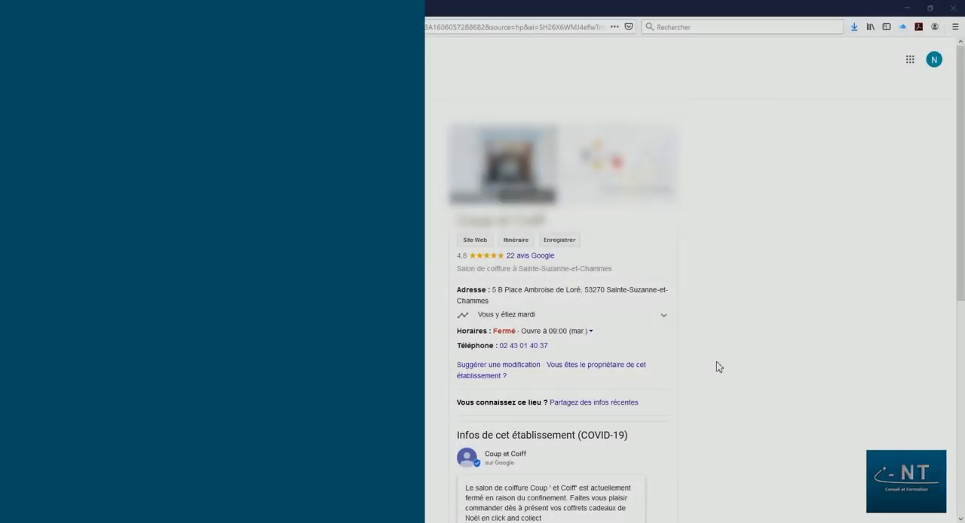
Open the online order form from the hair salon's Google listing and examine its contact questions and gift set choices.
{"action": "scroll", "coordinate": [717, 367], "scroll_direction": "down", "scroll_amount": 3}
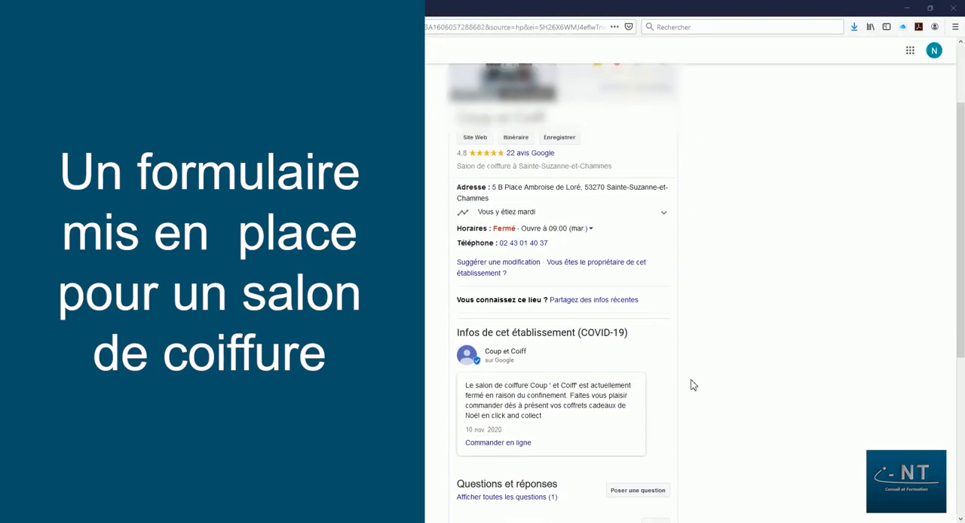
{"action": "left_click", "coordinate": [491, 445]}
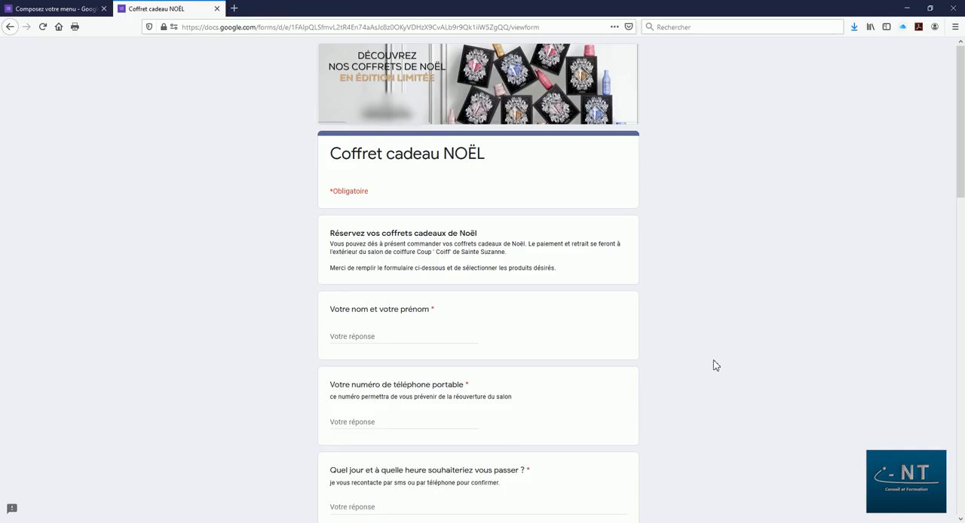
{"action": "scroll", "coordinate": [716, 366], "scroll_direction": "down", "scroll_amount": 5}
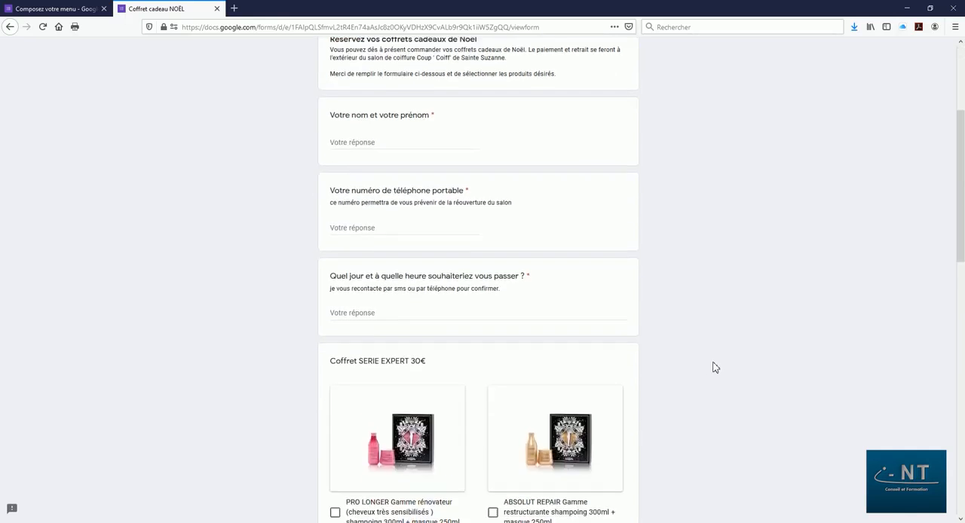
{"action": "scroll", "coordinate": [716, 367], "scroll_direction": "down", "scroll_amount": 2}
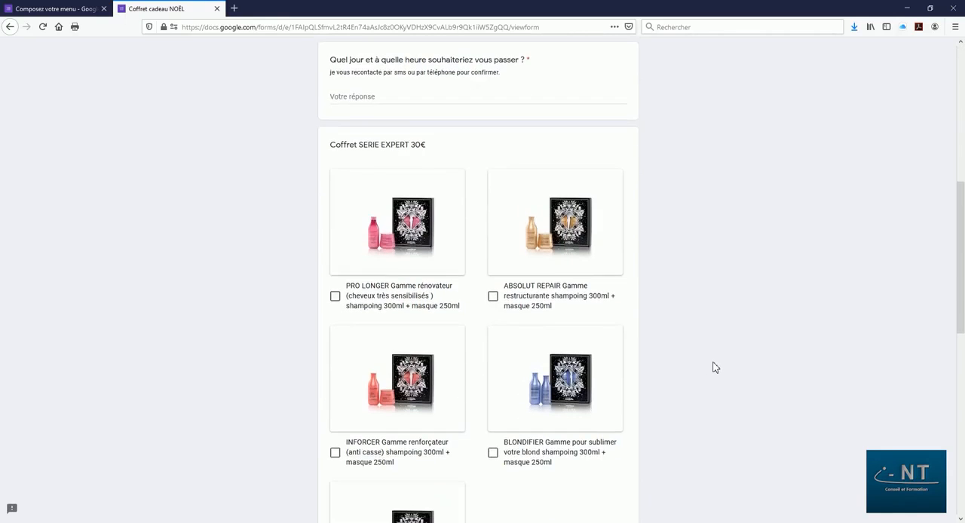
{"action": "scroll", "coordinate": [716, 368], "scroll_direction": "down", "scroll_amount": 4}
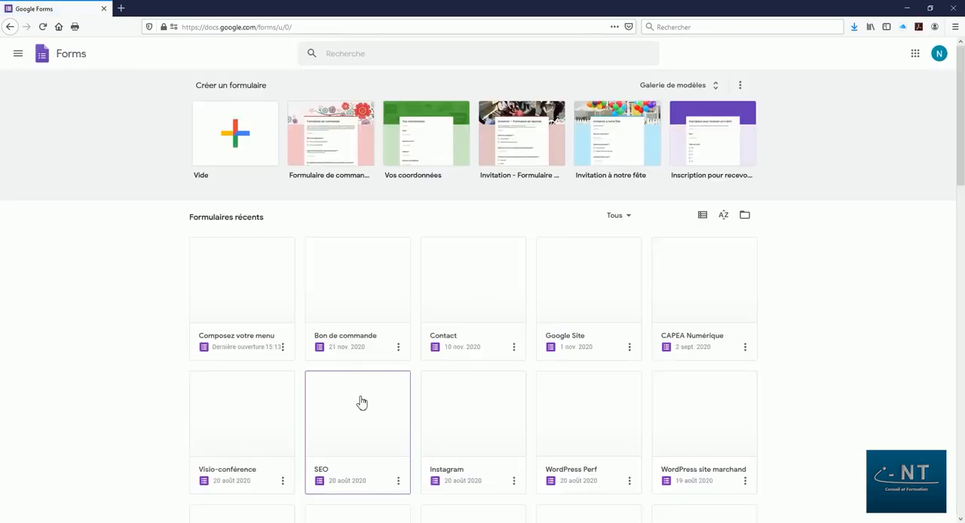
Reopen the recent form "Composez votre menu" in Google Forms and review its responses individually.
{"action": "left_click", "coordinate": [222, 302]}
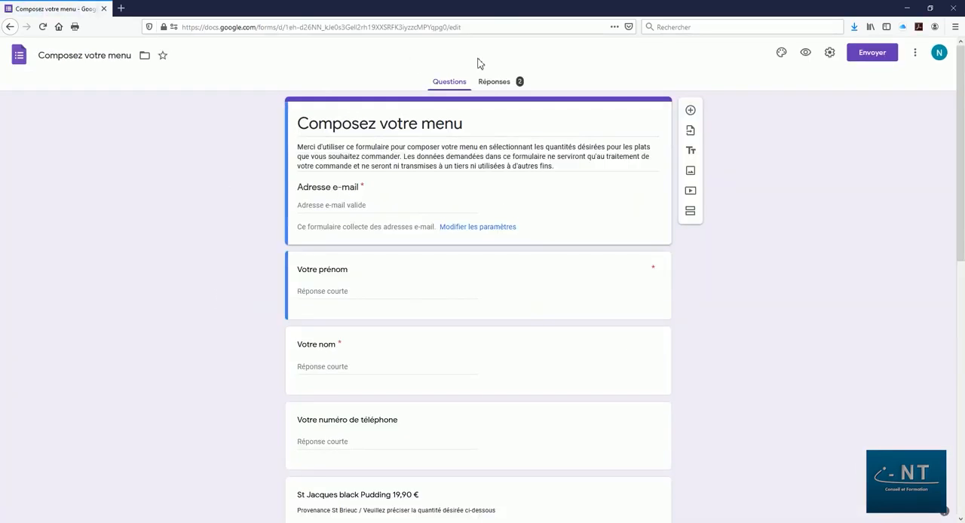
{"action": "left_click", "coordinate": [495, 82]}
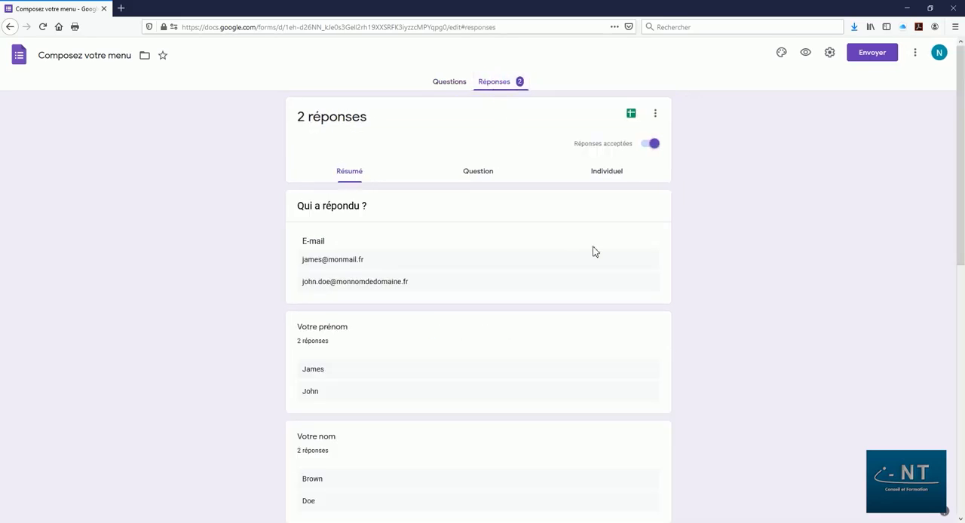
{"action": "left_click", "coordinate": [617, 174]}
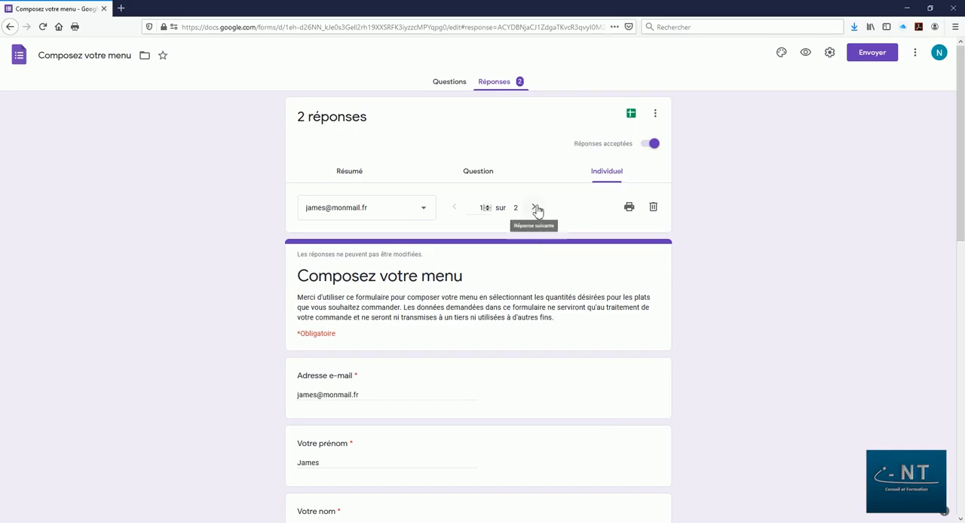
{"action": "scroll", "coordinate": [556, 307], "scroll_direction": "down", "scroll_amount": 9}
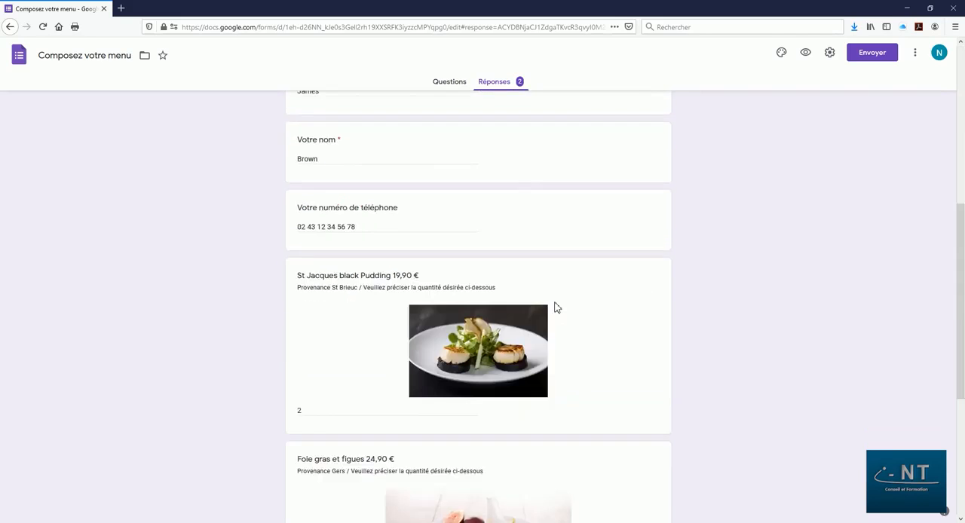